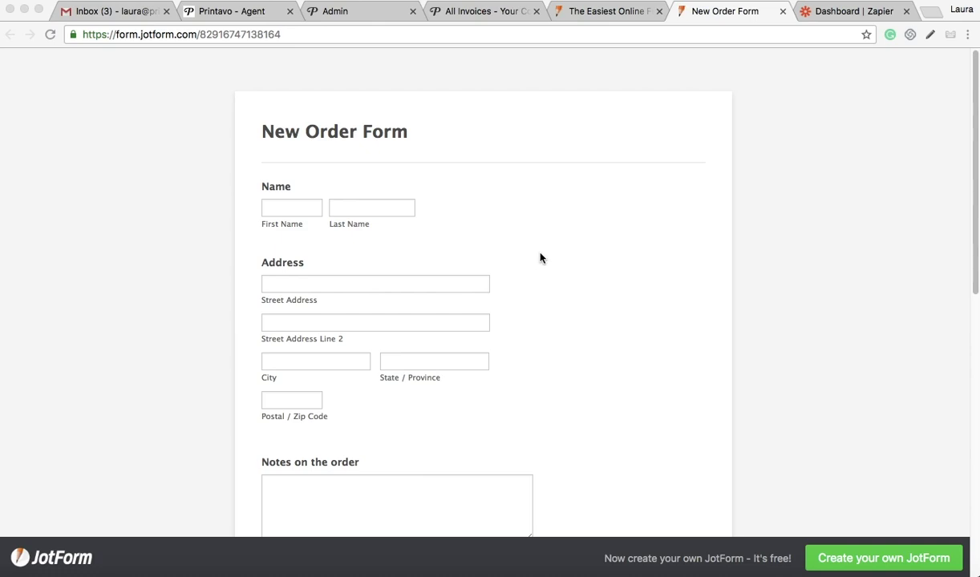
# Step: Enter the customer's first and last name in the JotForm order form
pyautogui.scroll(-5, 541, 258)
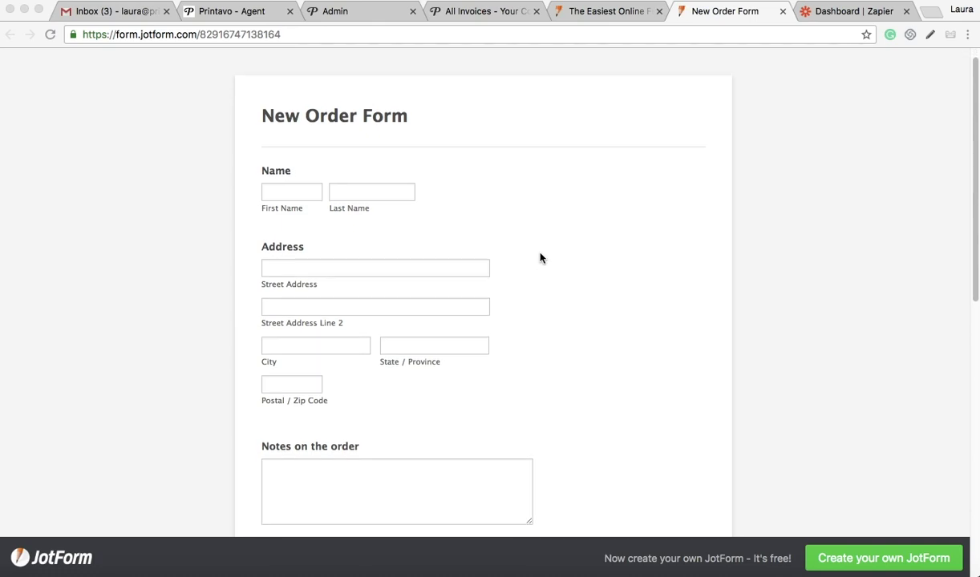
pyautogui.scroll(-3, 540, 258)
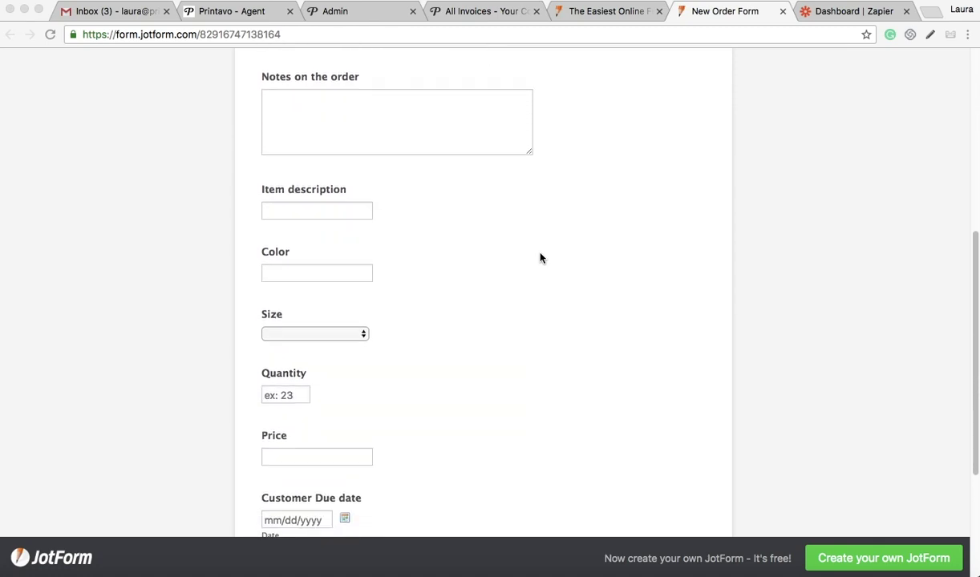
pyautogui.scroll(8, 541, 258)
pyautogui.scroll(-5, 541, 258)
pyautogui.scroll(-8, 540, 258)
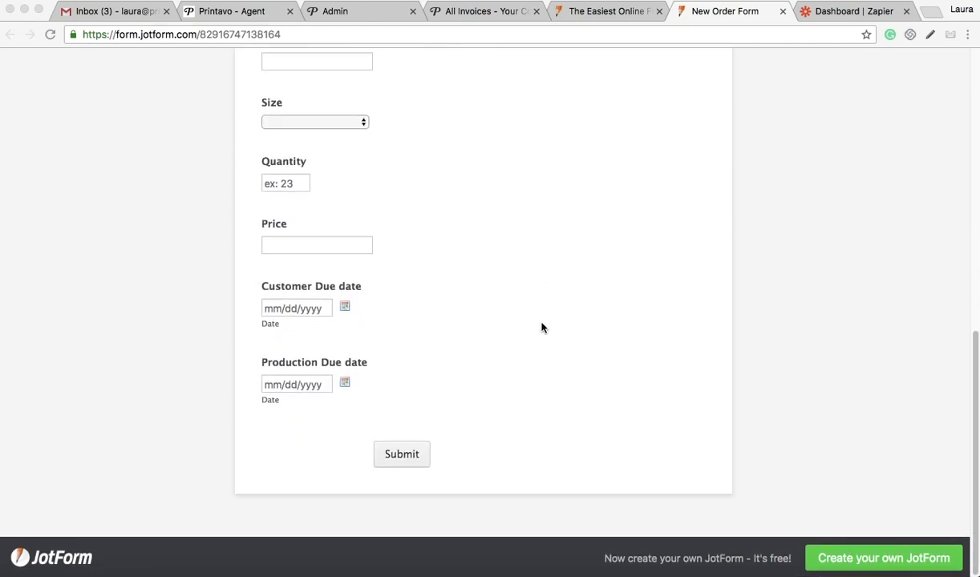
pyautogui.scroll(8, 542, 325)
pyautogui.scroll(1, 541, 327)
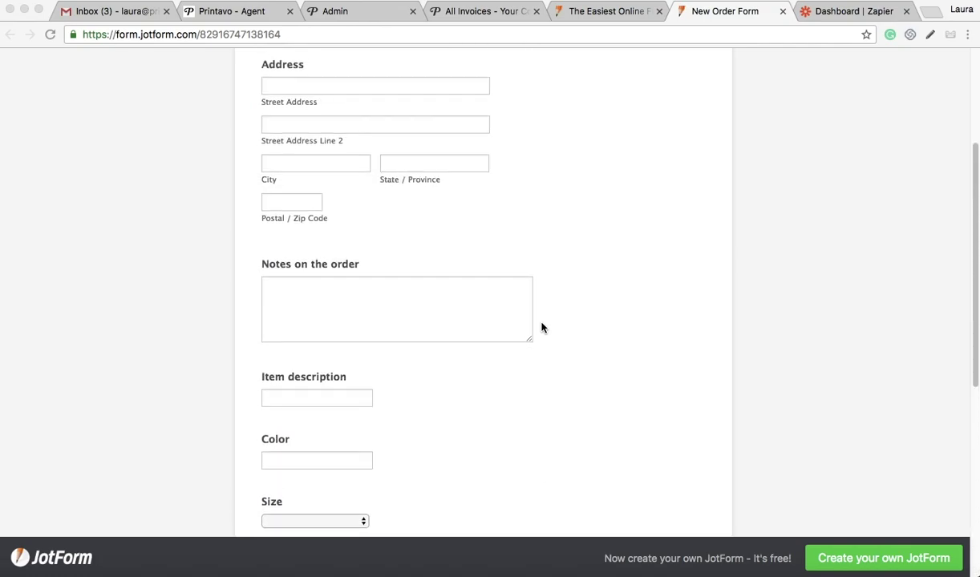
pyautogui.scroll(3, 542, 327)
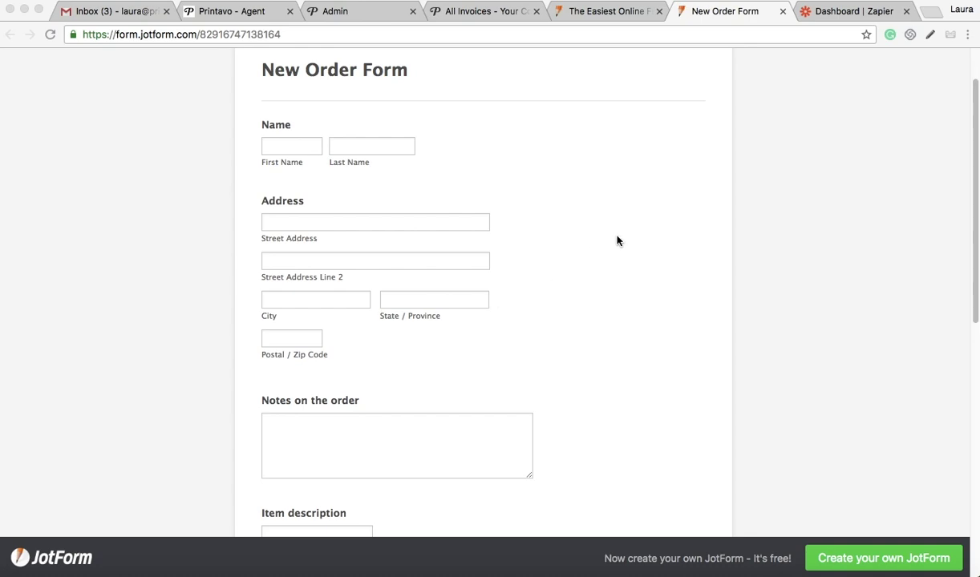
pyautogui.click(292, 147)
pyautogui.click(292, 145)
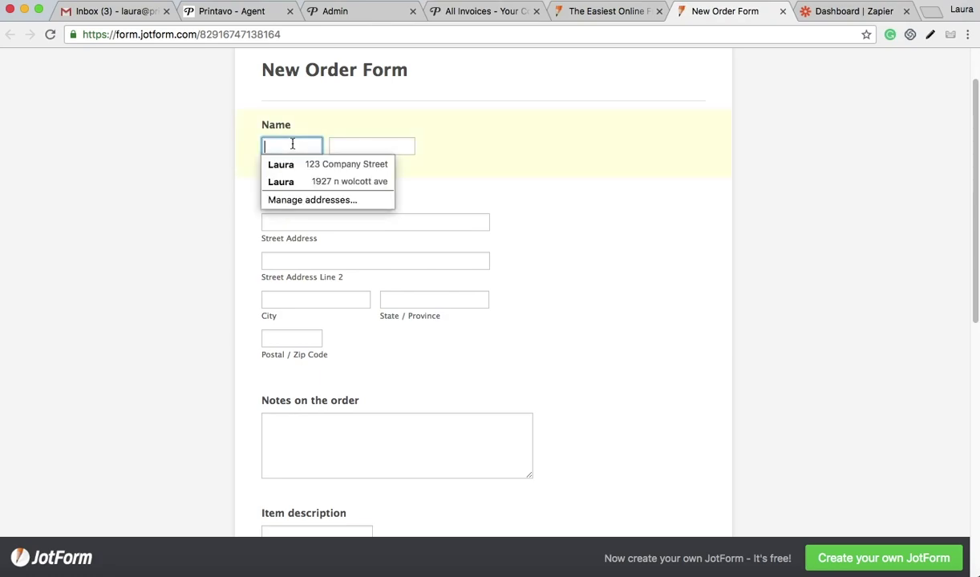
pyautogui.click(335, 144)
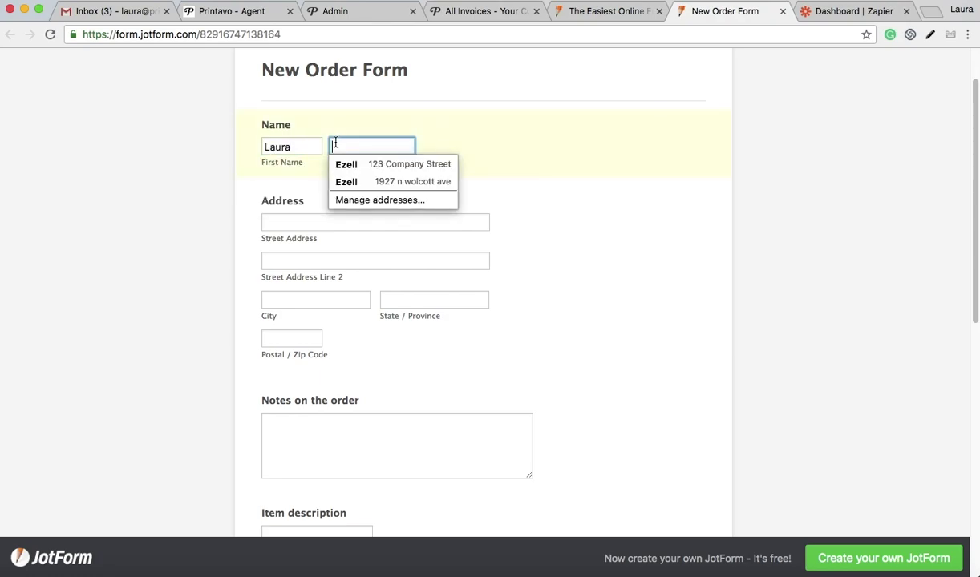
# Step: Fill the address from a saved entry and add the note 'I need shirts for a family reunion'
pyautogui.click(377, 225)
pyautogui.click(342, 241)
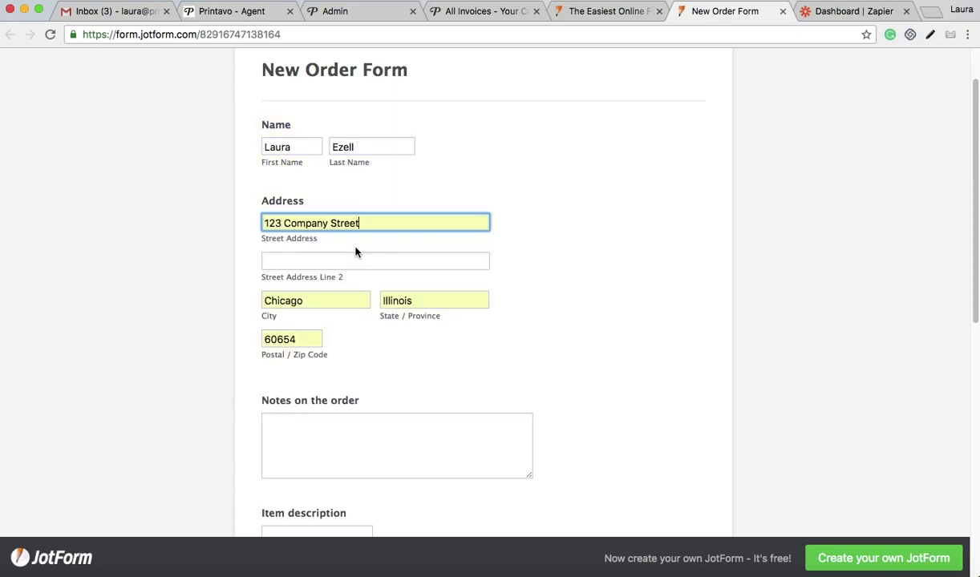
pyautogui.scroll(-4, 356, 253)
pyautogui.click(332, 245)
pyautogui.write('I')
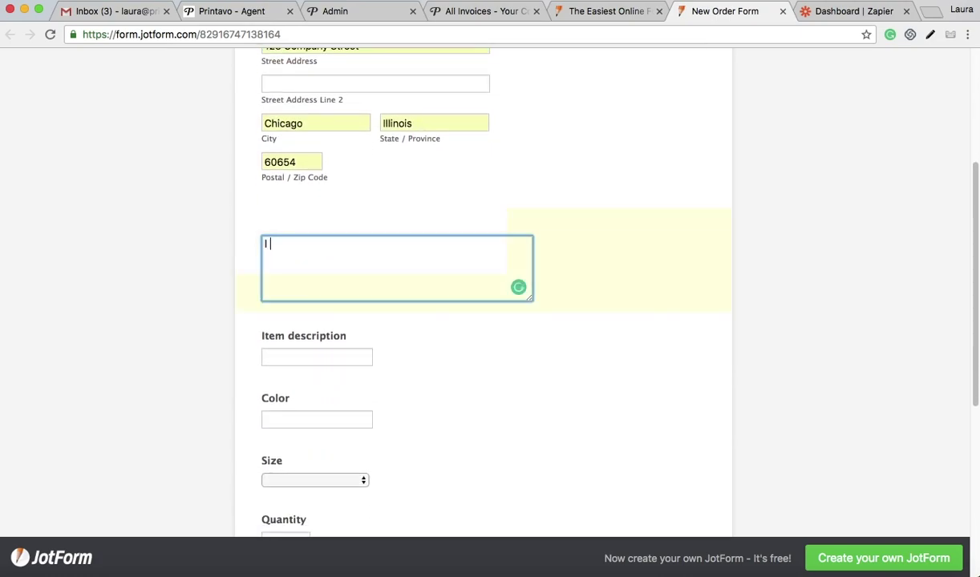
pyautogui.write(' need shirtsf')
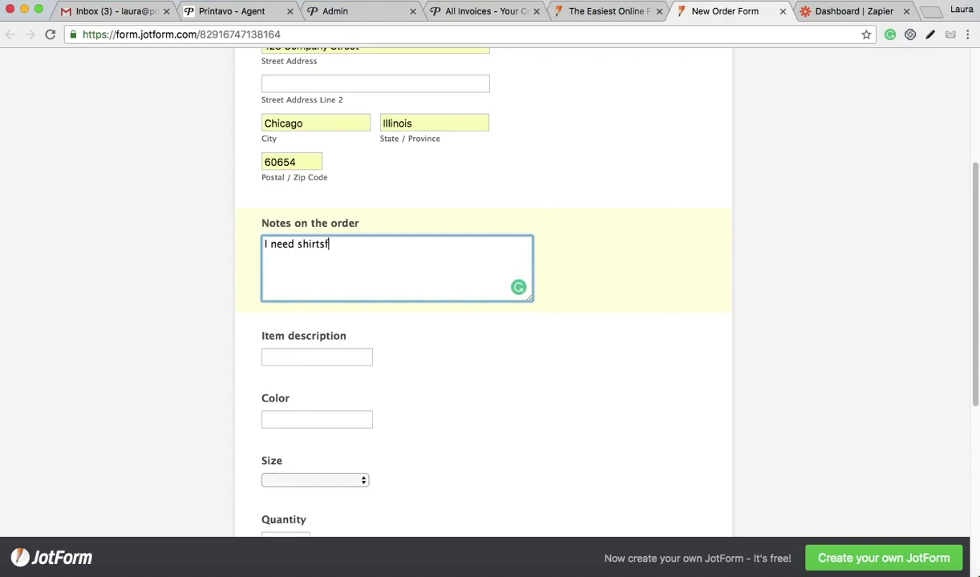
pyautogui.press('BackSpace')
pyautogui.write('for a family reunion')
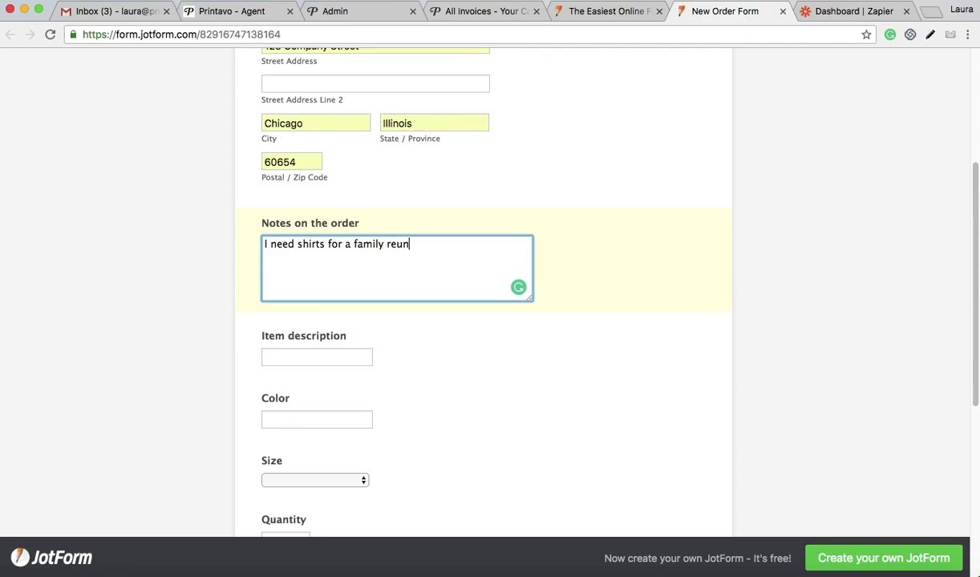
# Step: Order Gildan 2200 in Gold, size M, quantity 10
pyautogui.click(305, 361)
pyautogui.click(297, 374)
pyautogui.click(301, 415)
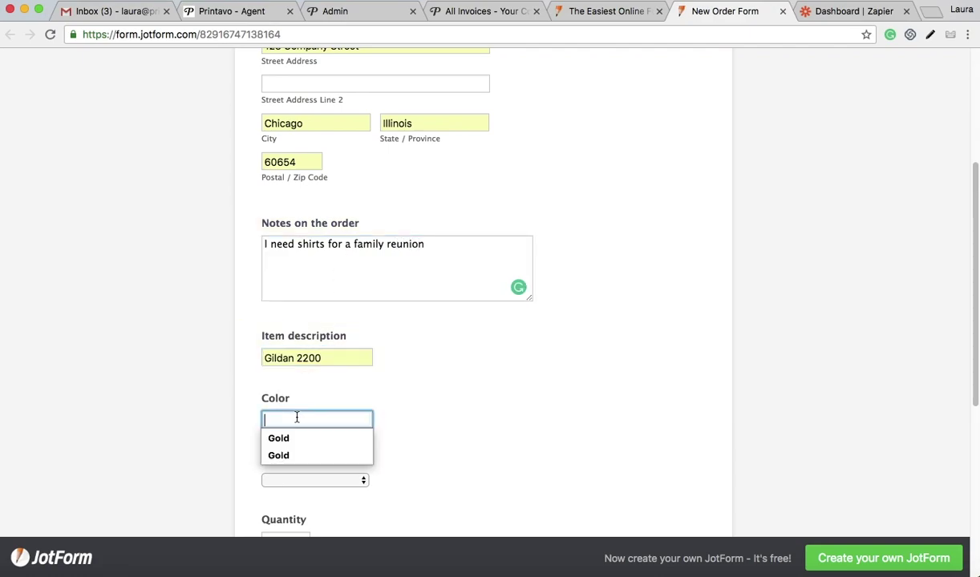
pyautogui.click(292, 440)
pyautogui.scroll(-2, 291, 444)
pyautogui.scroll(-1, 290, 443)
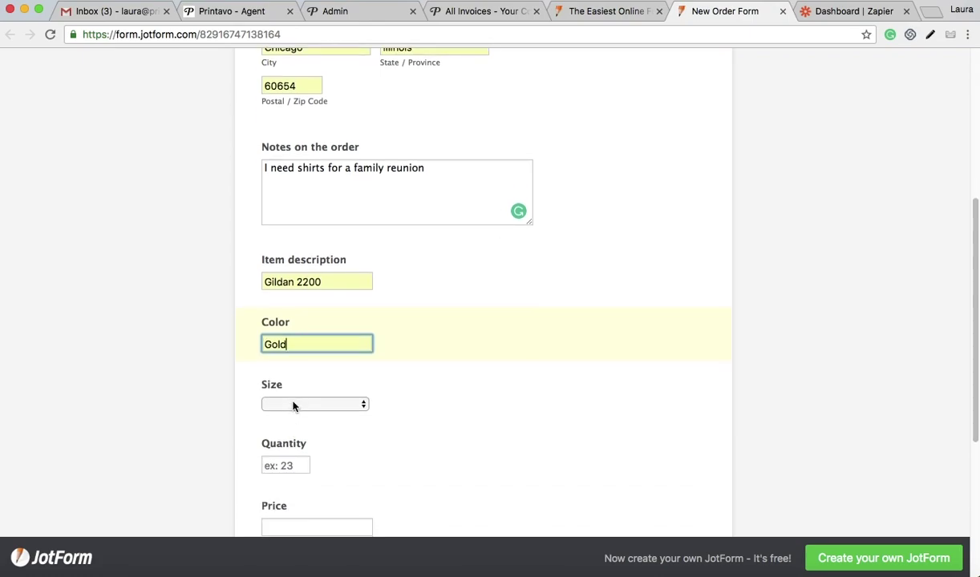
pyautogui.click(295, 404)
pyautogui.click(293, 441)
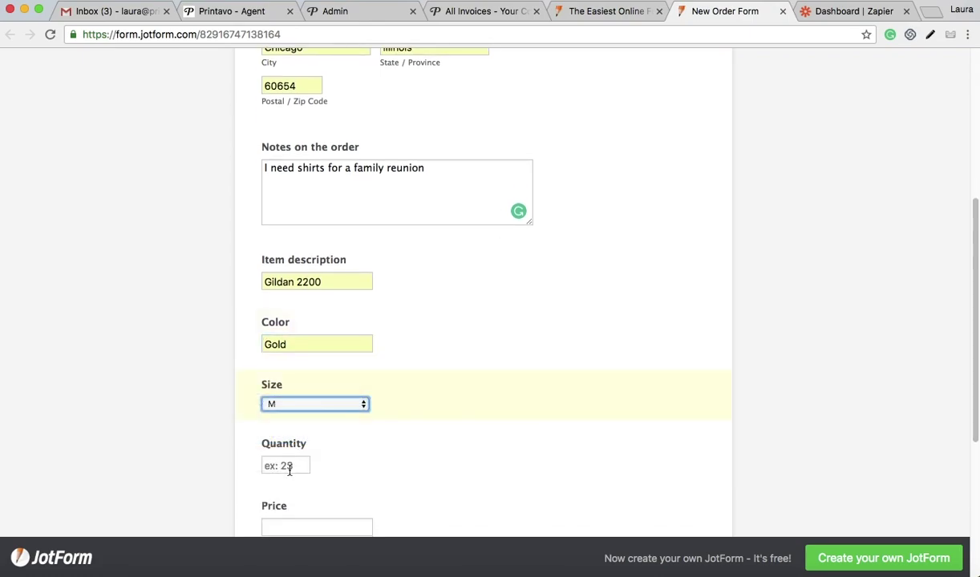
pyautogui.click(288, 465)
pyautogui.write('10')
# Step: Set price 5.50, customer due 10/31/2018, production due 10/29/2018, and submit the form
pyautogui.scroll(-5, 272, 457)
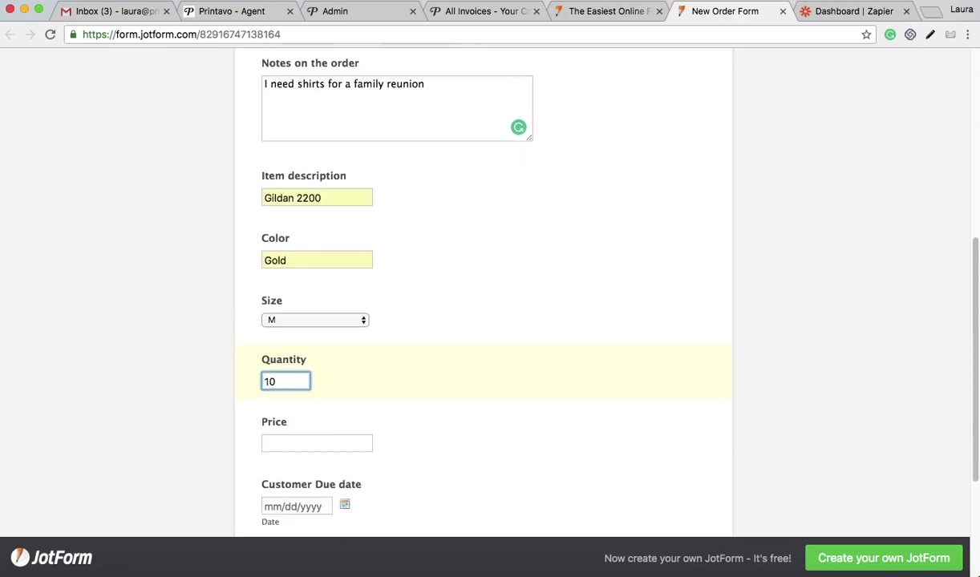
pyautogui.click(301, 346)
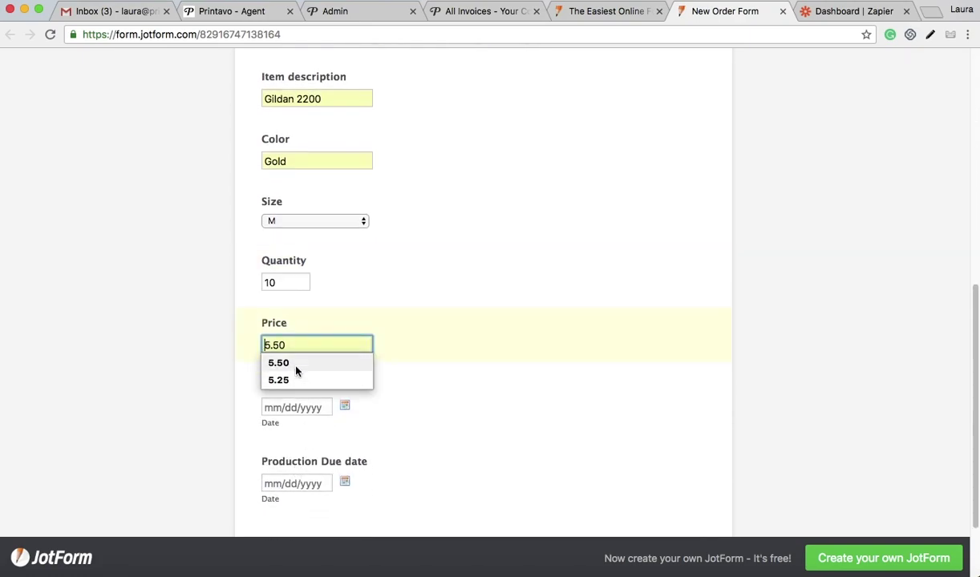
pyautogui.click(281, 363)
pyautogui.press('Tab')
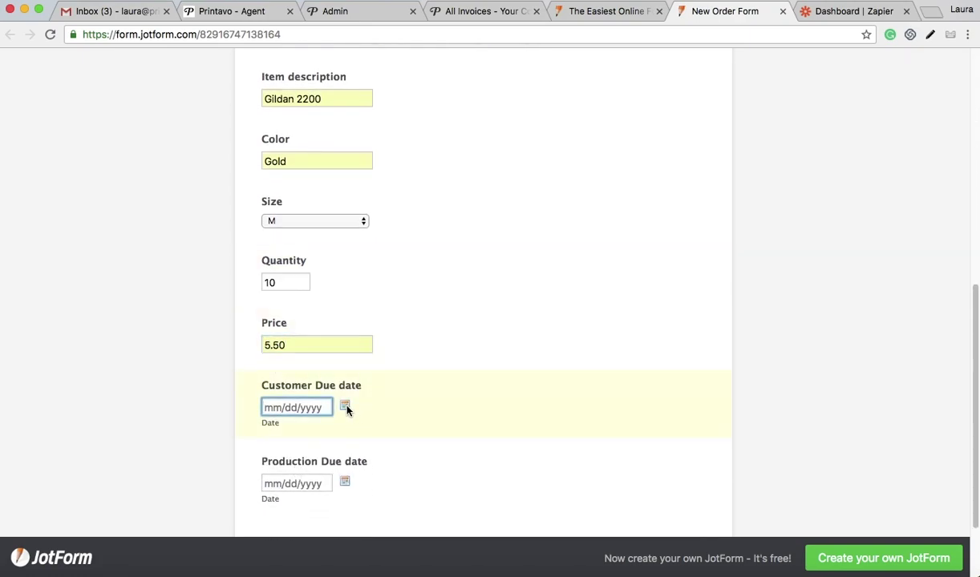
pyautogui.click(345, 405)
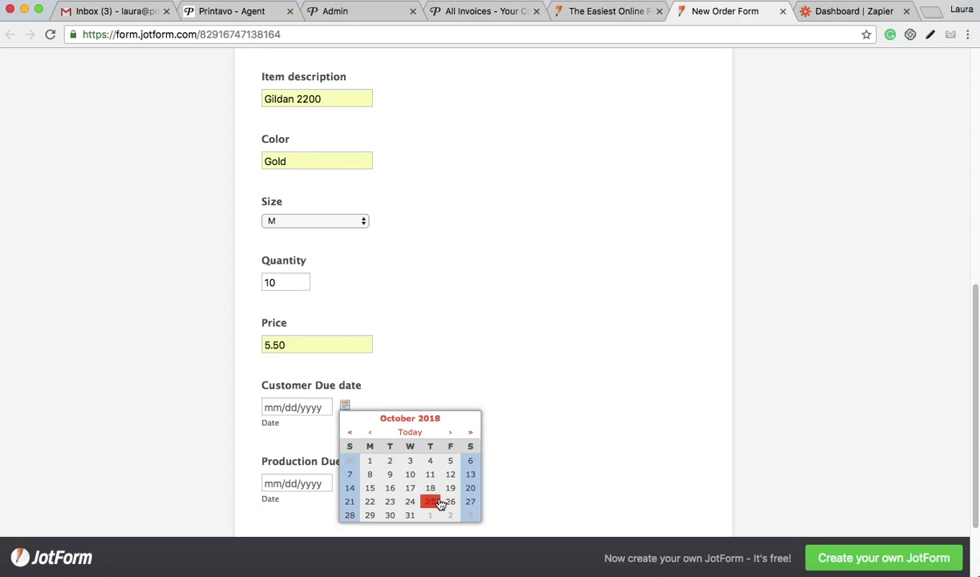
pyautogui.click(407, 517)
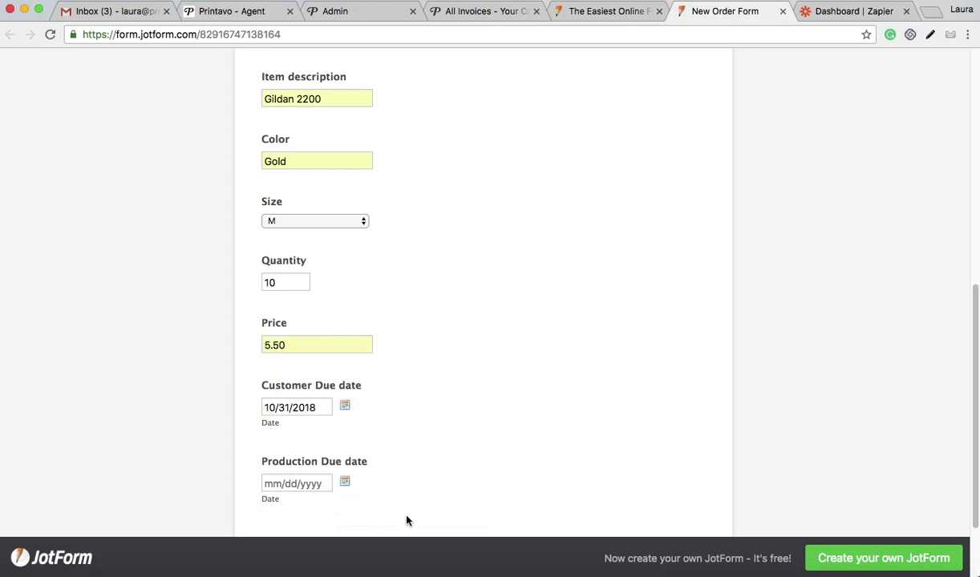
pyautogui.scroll(-2, 369, 465)
pyautogui.click(345, 420)
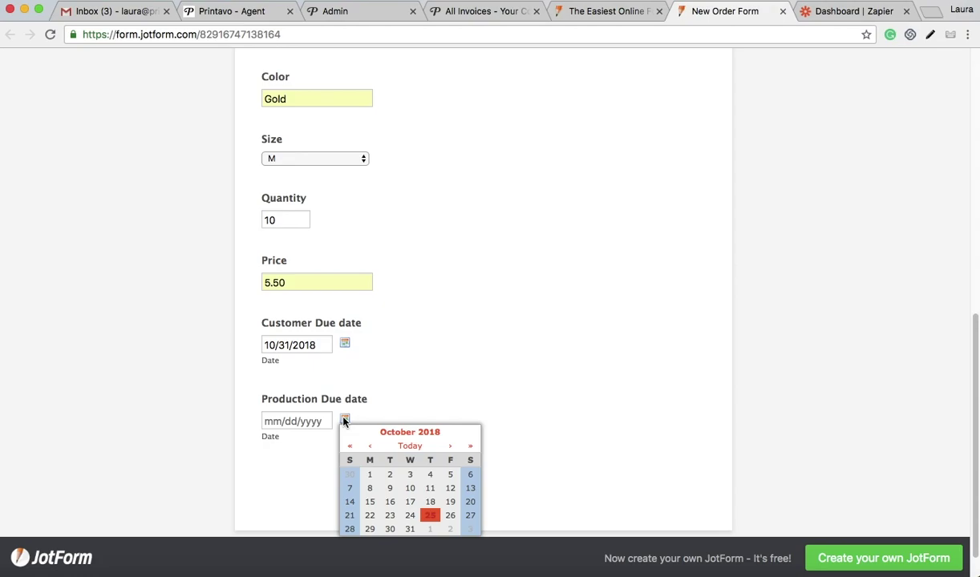
pyautogui.click(369, 529)
pyautogui.click(399, 492)
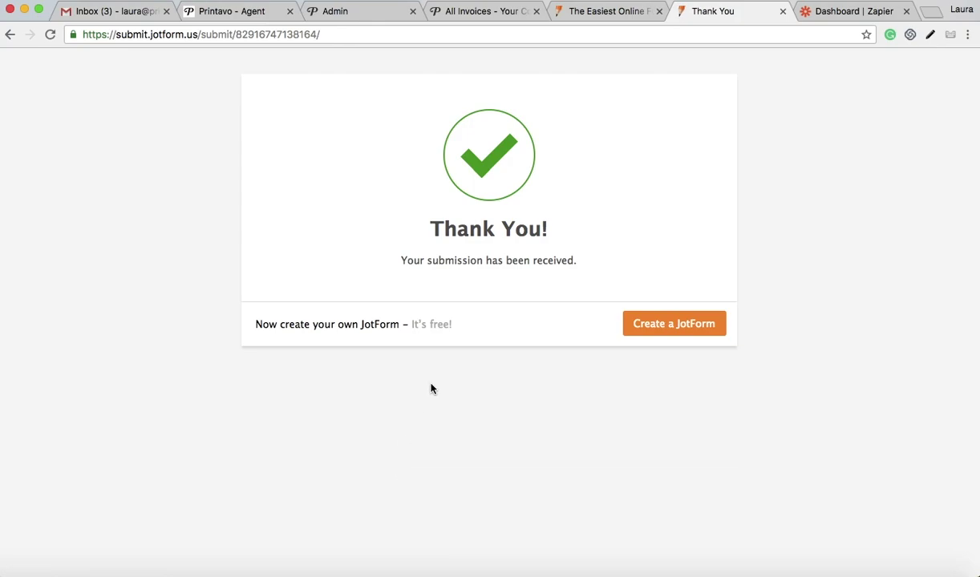
# Step: Start a new zap in Zapier with JotForm as the trigger app
pyautogui.click(867, 12)
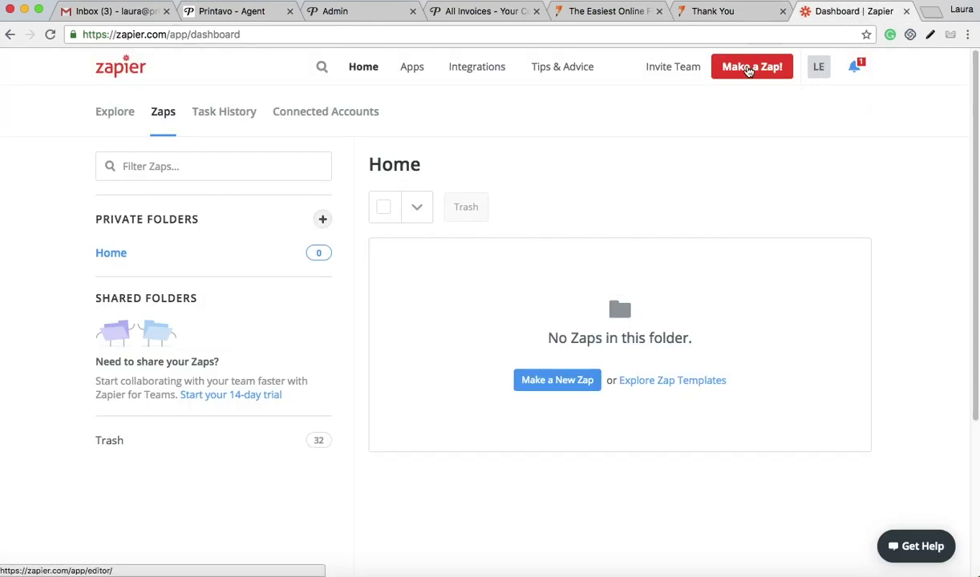
pyautogui.click(748, 68)
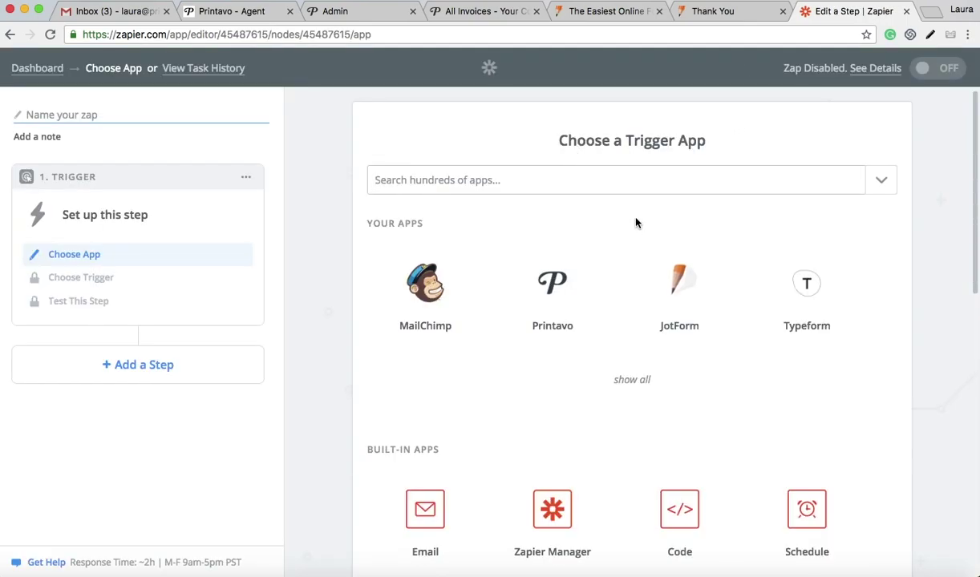
pyautogui.click(680, 289)
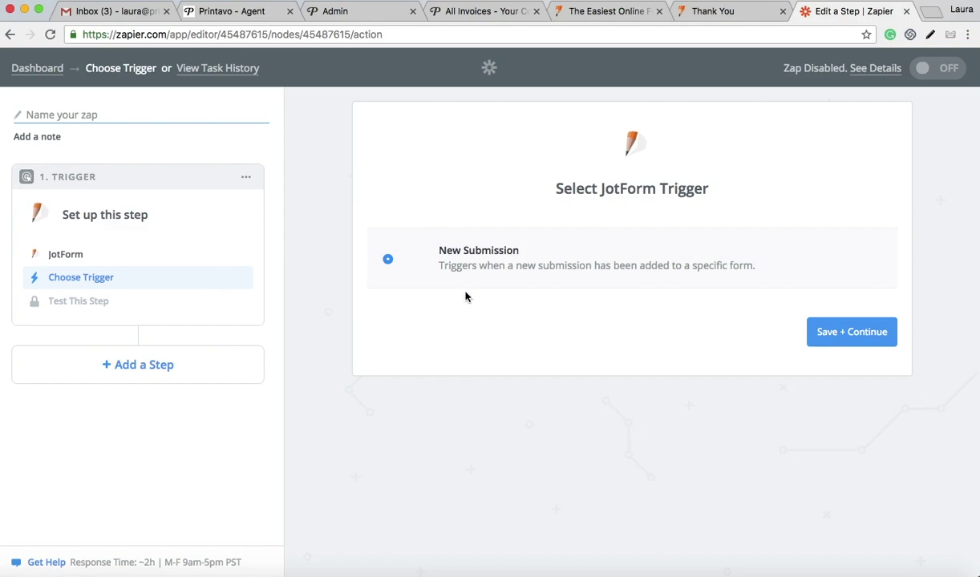
# Step: Confirm the New Submission trigger and connect the successfully tested JotForm #3 account
pyautogui.click(849, 337)
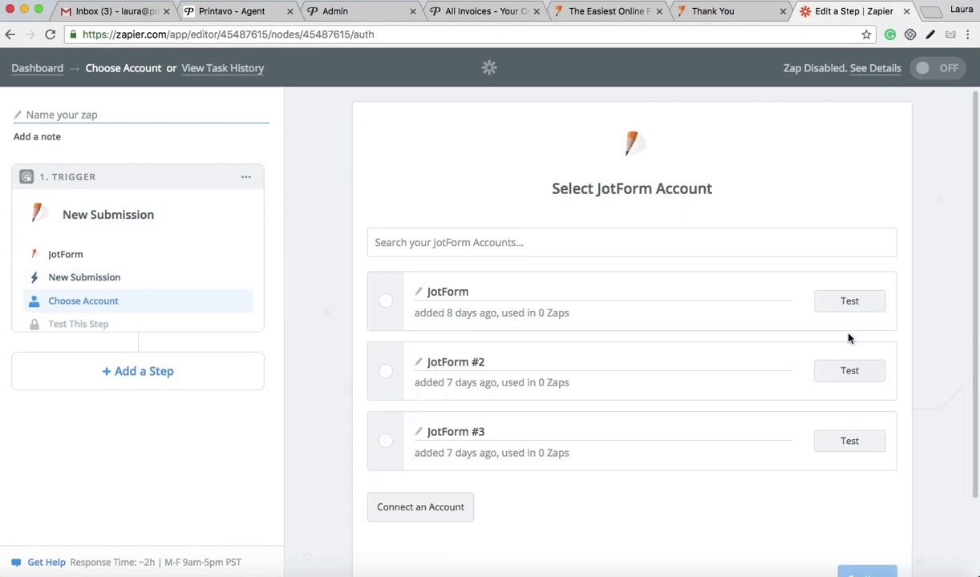
pyautogui.click(385, 441)
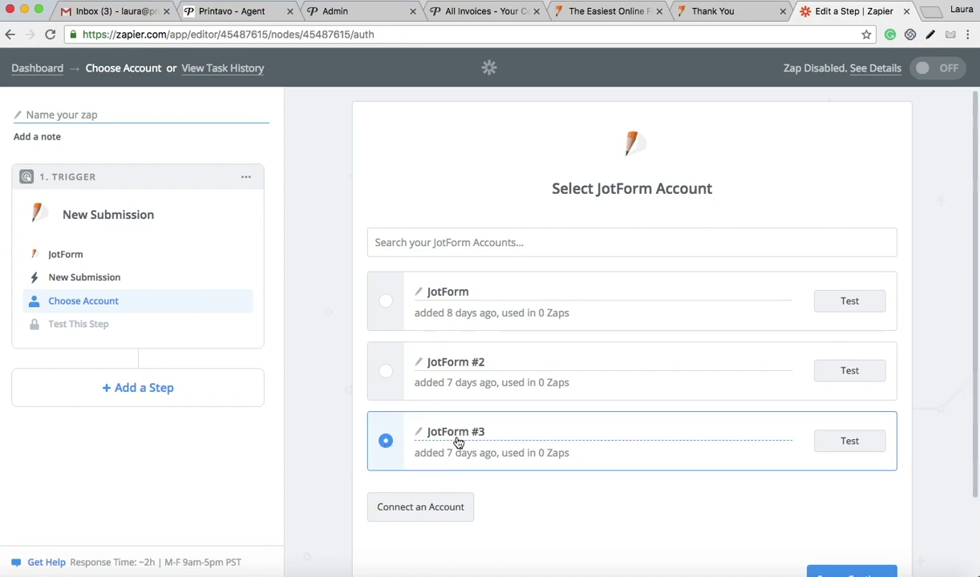
pyautogui.click(860, 439)
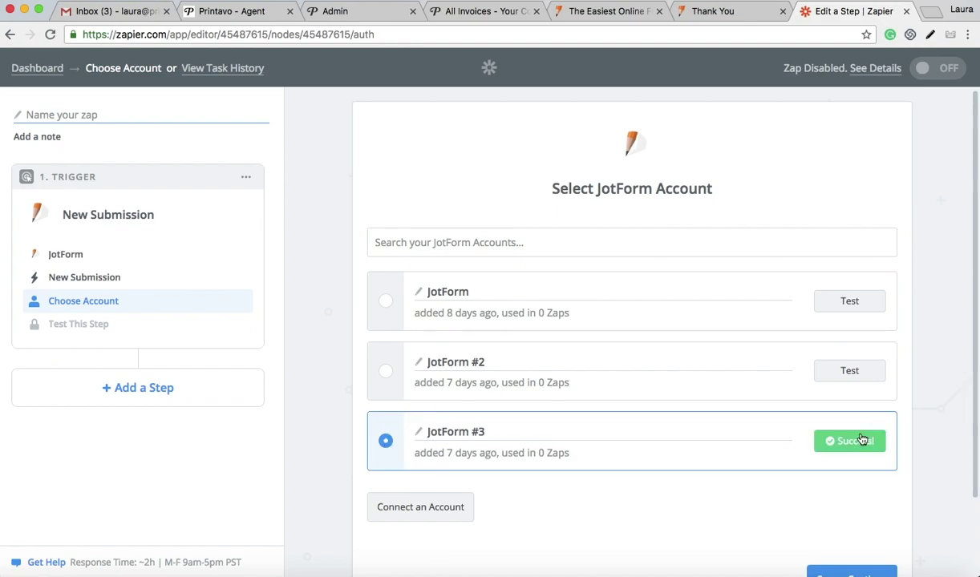
pyautogui.scroll(-2, 831, 494)
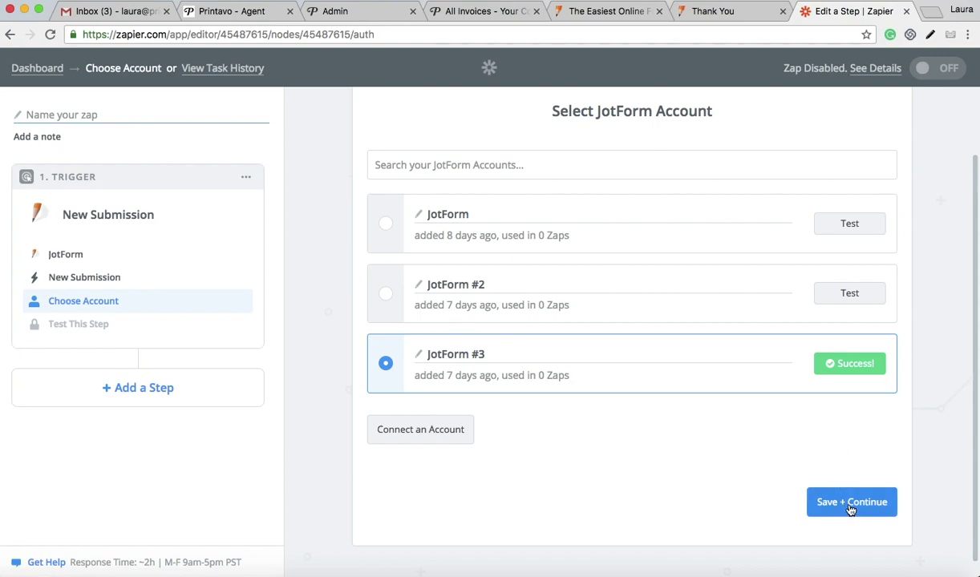
pyautogui.click(814, 492)
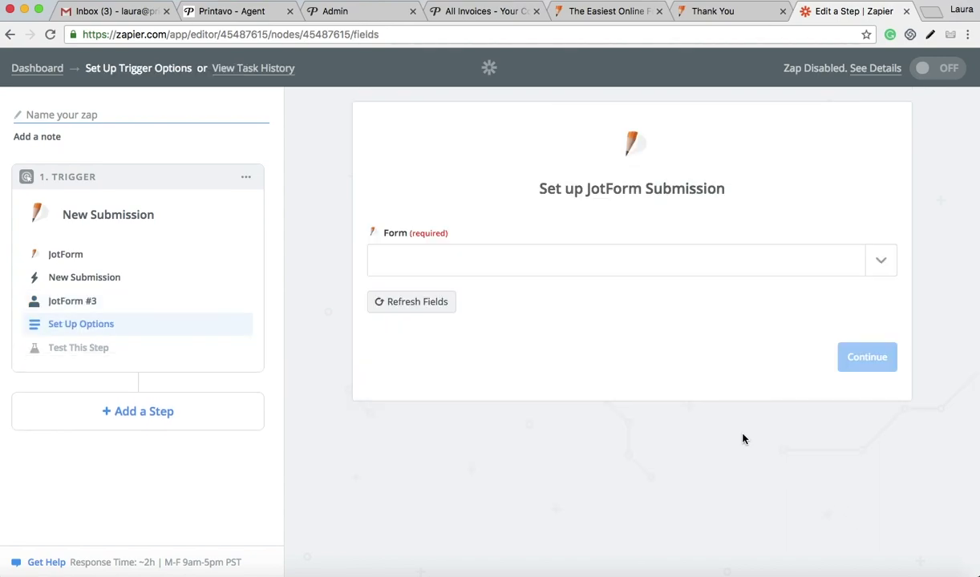
# Step: Set the trigger form to New Order Form and use Submission A as the test sample
pyautogui.click(880, 261)
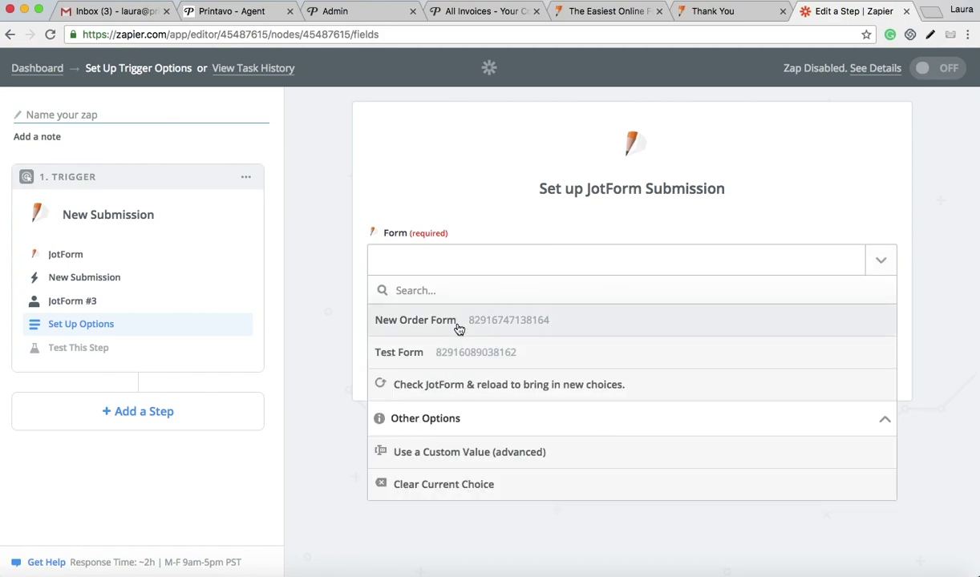
pyautogui.click(458, 329)
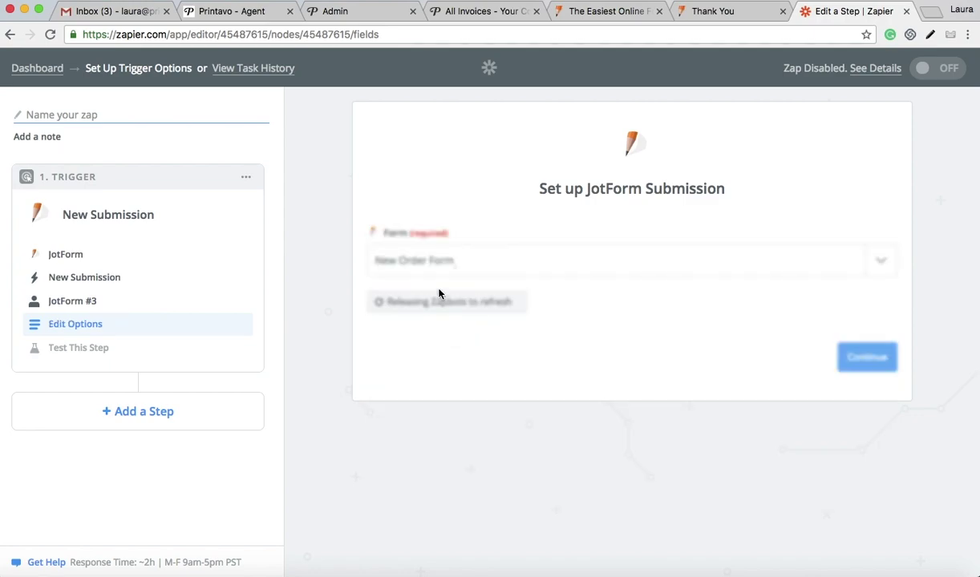
pyautogui.click(873, 357)
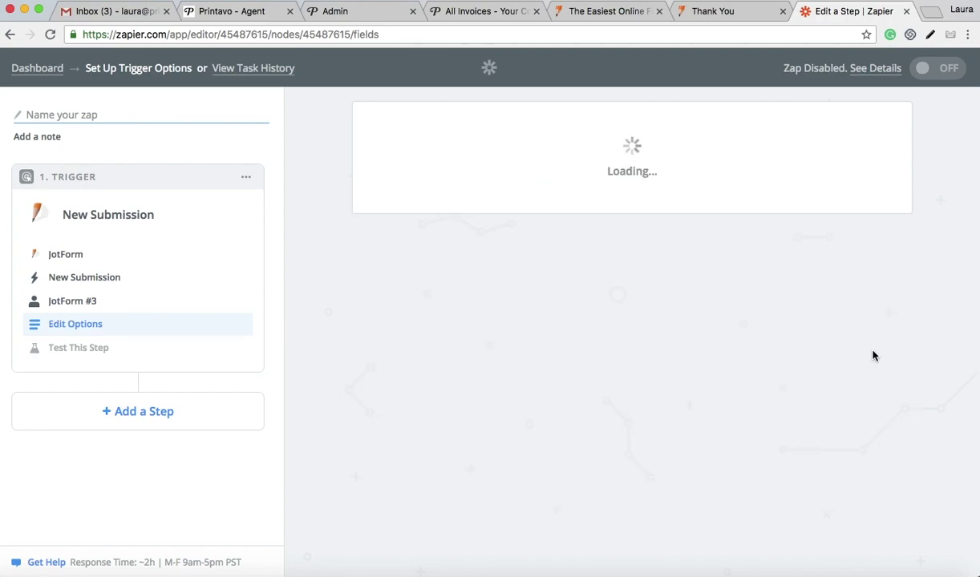
pyautogui.scroll(-1, 775, 370)
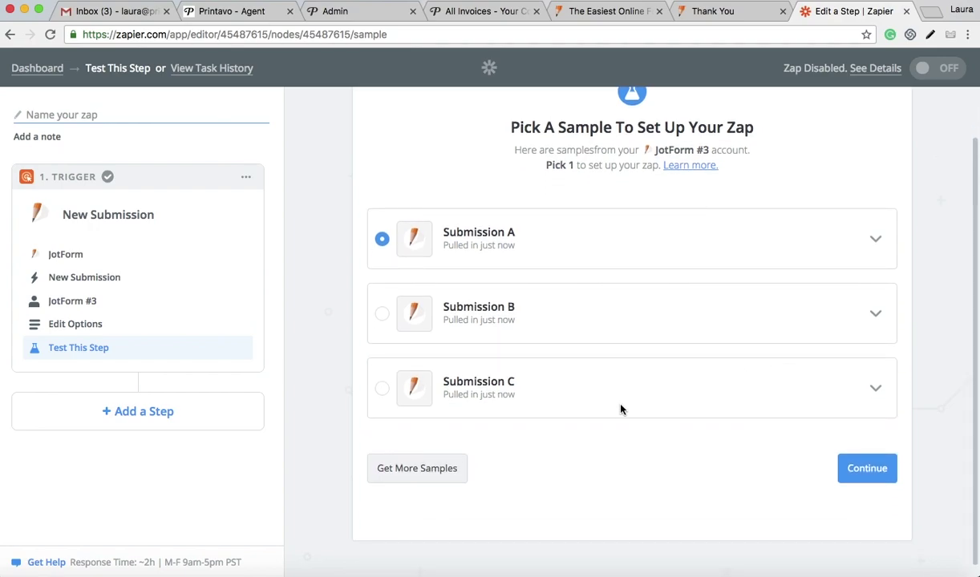
pyautogui.scroll(1, 620, 409)
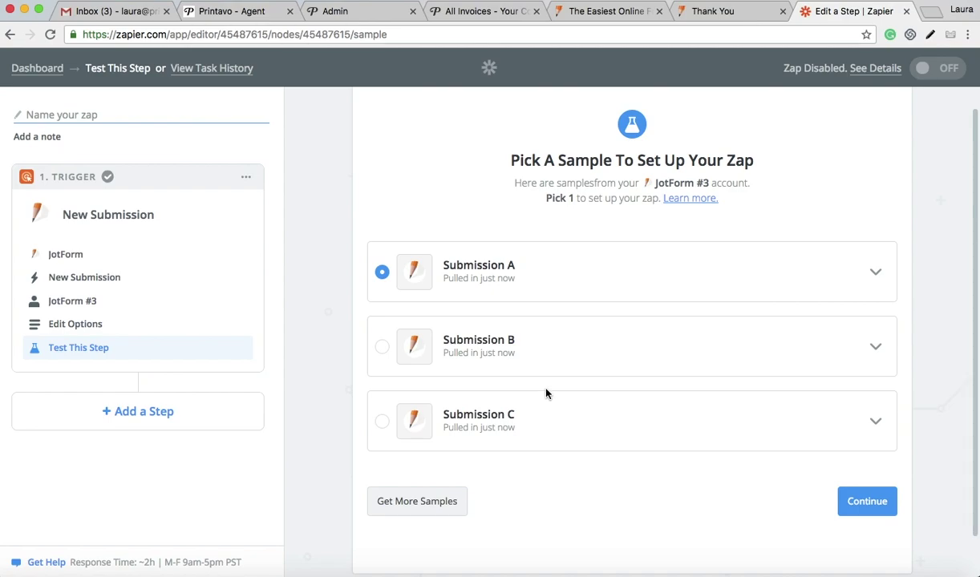
pyautogui.click(869, 501)
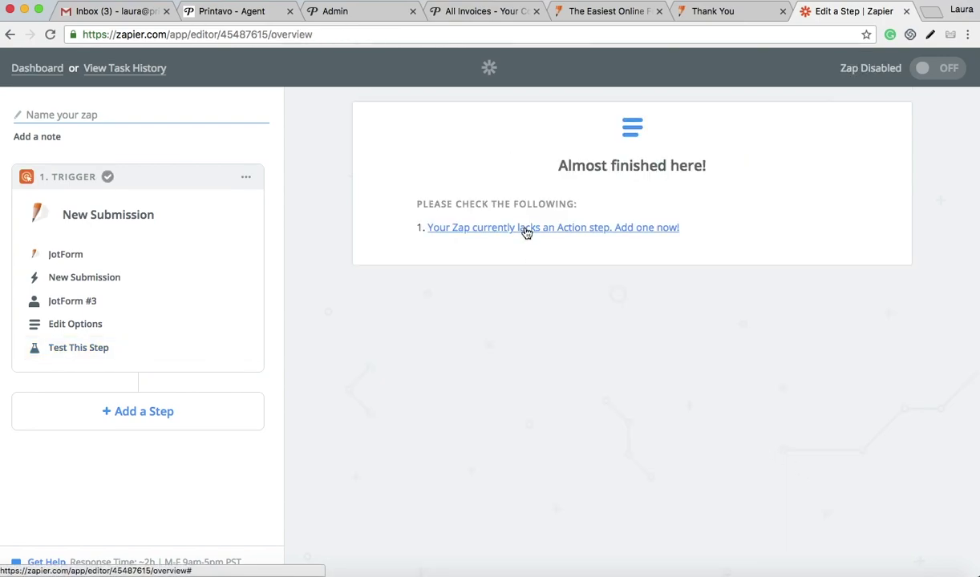
# Step: Add a Printavo Create Quote/Invoice action and connect a tested Printavo account
pyautogui.click(526, 229)
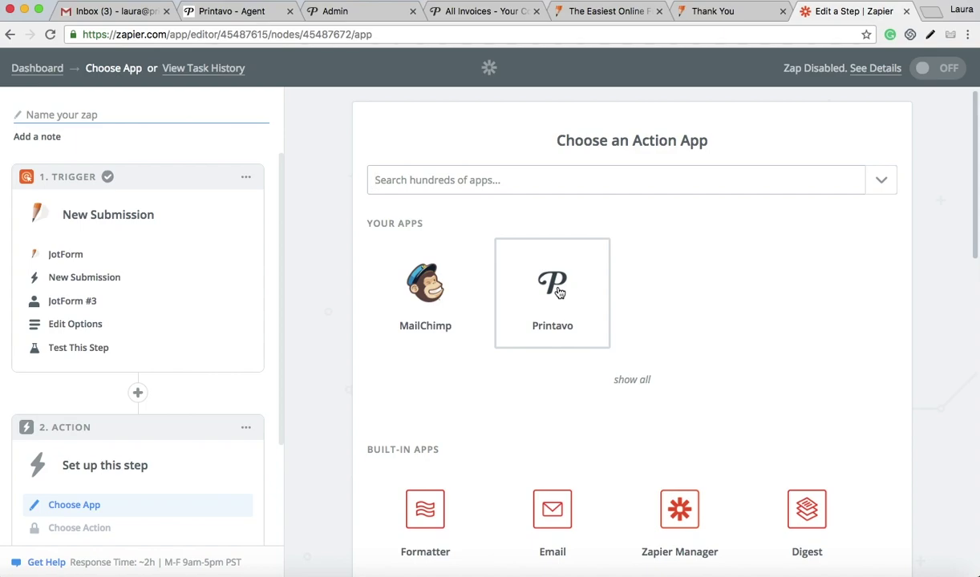
pyautogui.click(559, 292)
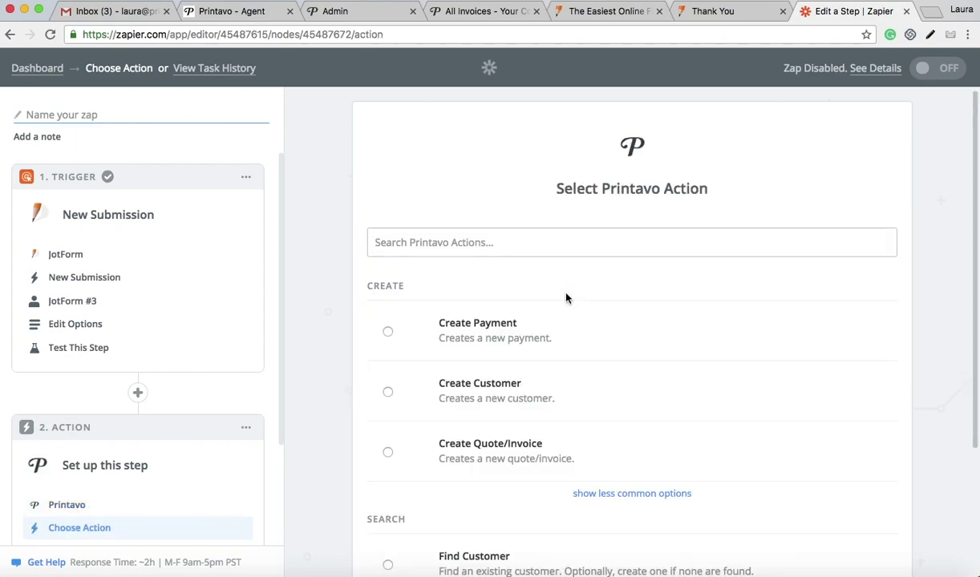
pyautogui.click(387, 452)
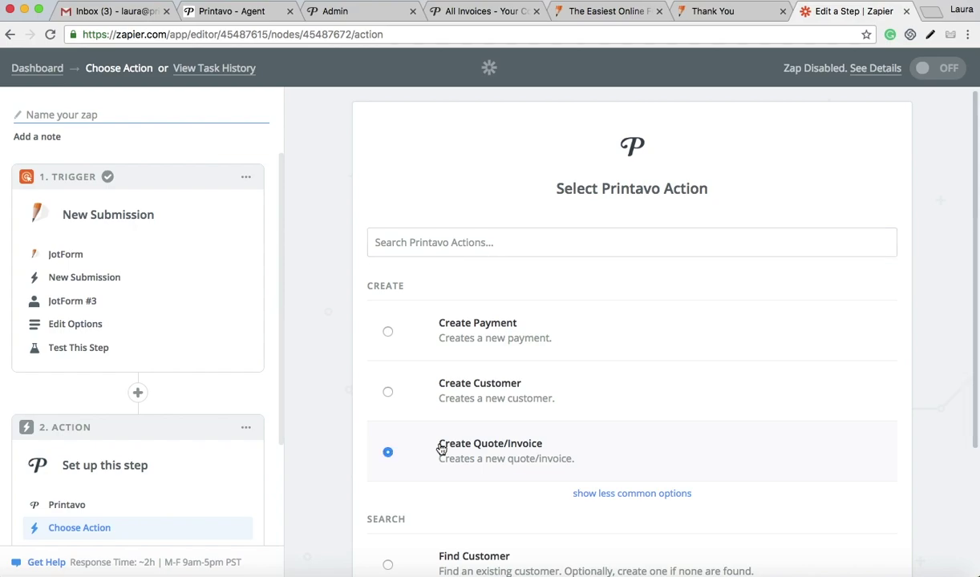
pyautogui.scroll(-3, 440, 449)
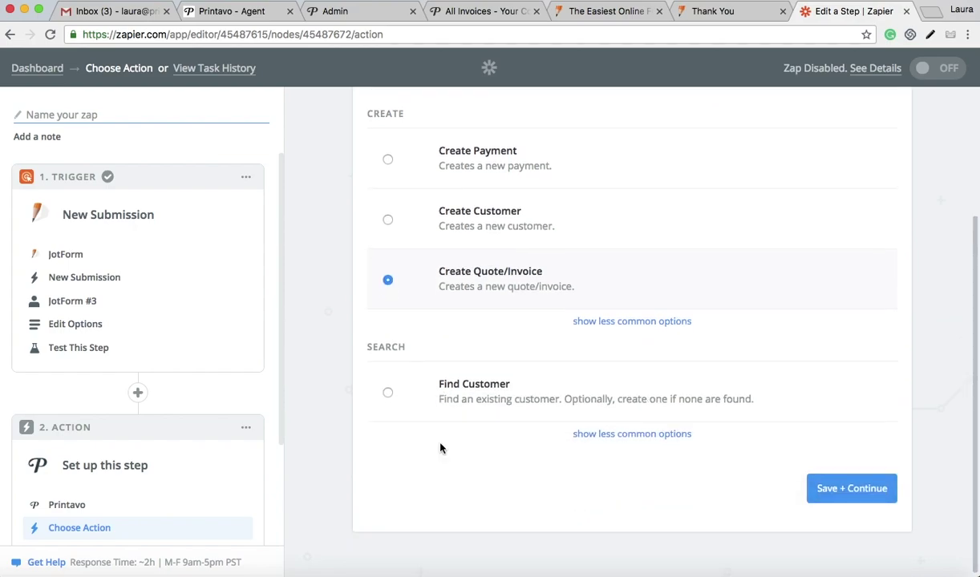
pyautogui.click(880, 499)
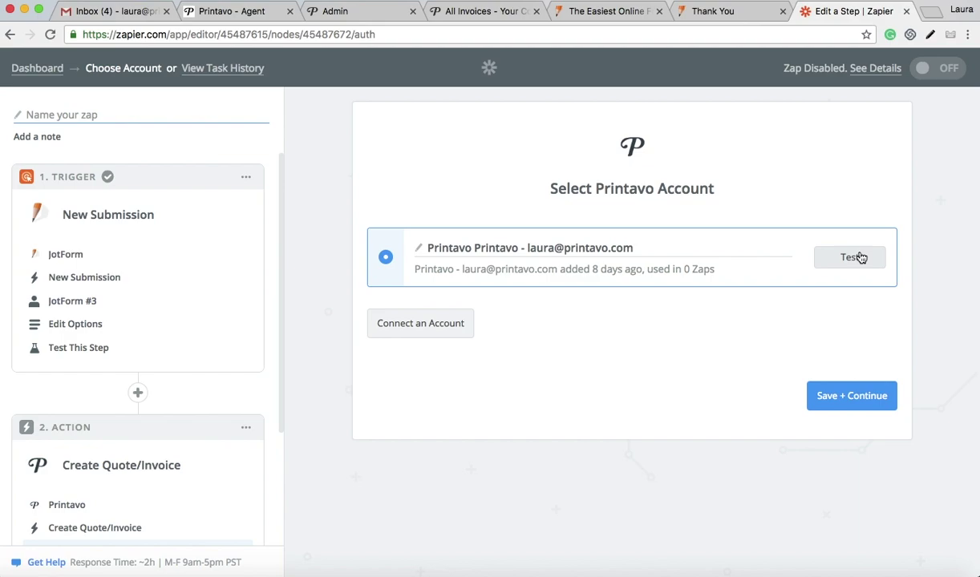
pyautogui.click(860, 257)
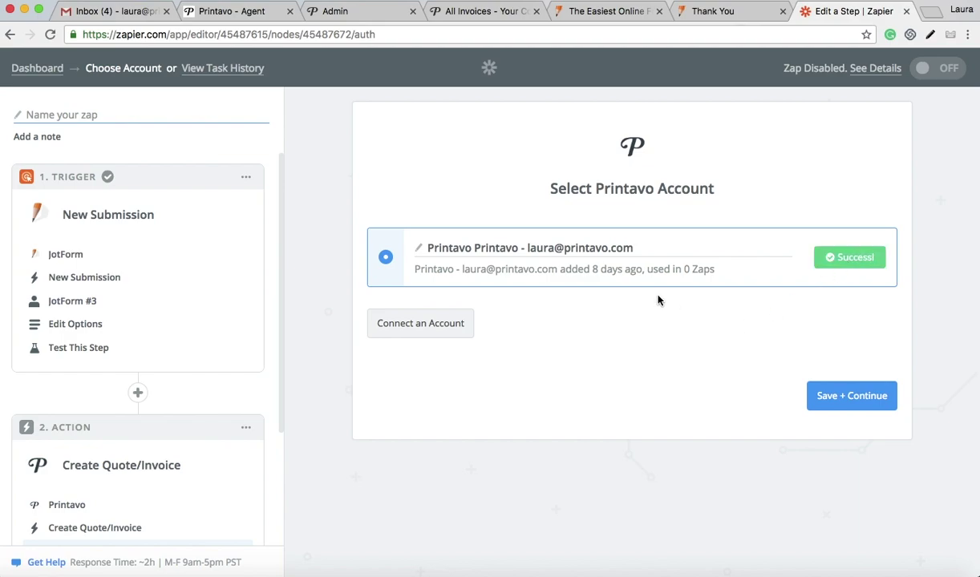
pyautogui.click(818, 393)
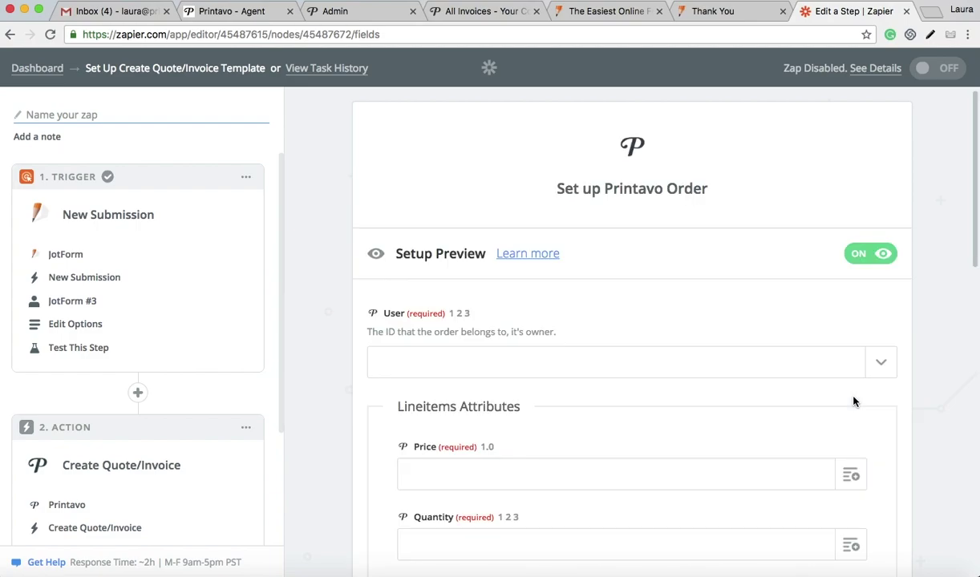
# Step: Choose the order owner in User and map Price to the submitted price 5.50
pyautogui.scroll(-1, 942, 366)
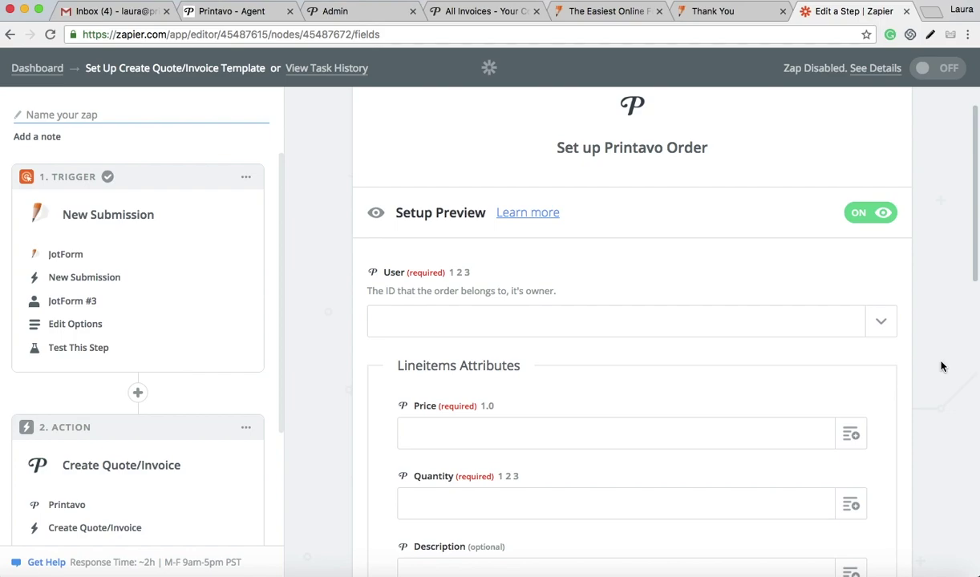
pyautogui.click(881, 325)
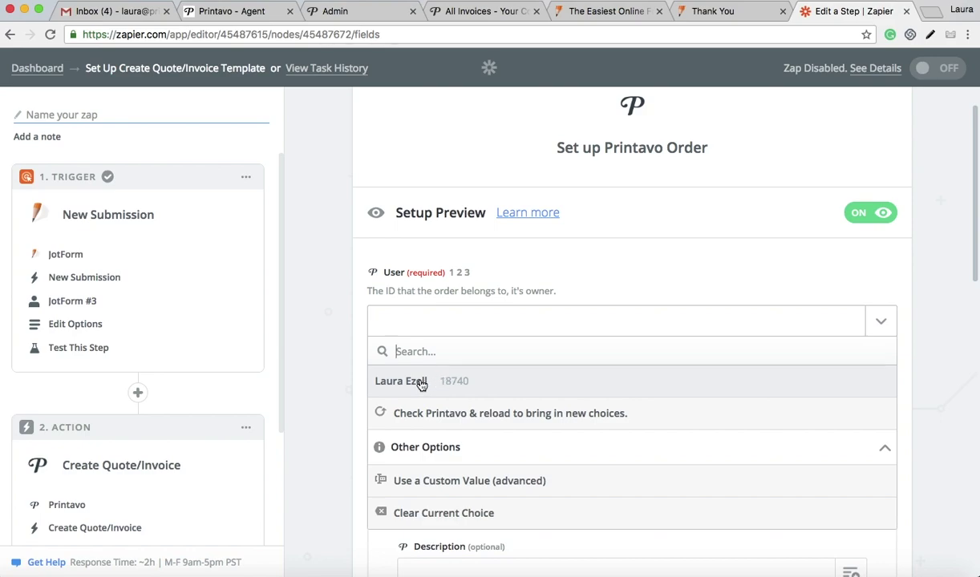
pyautogui.click(421, 383)
pyautogui.scroll(-3, 433, 377)
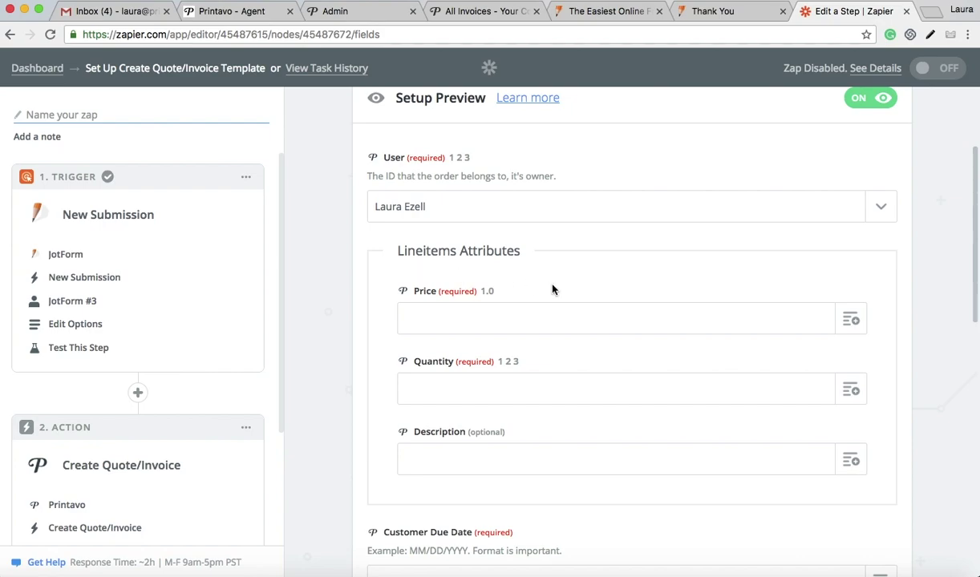
pyautogui.click(856, 325)
pyautogui.scroll(-3, 542, 487)
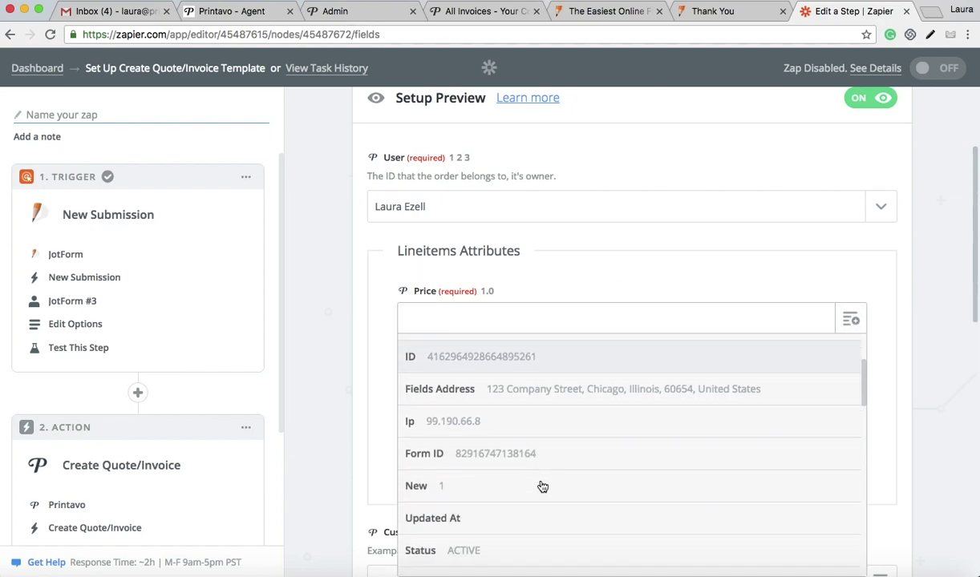
pyautogui.scroll(-10, 542, 487)
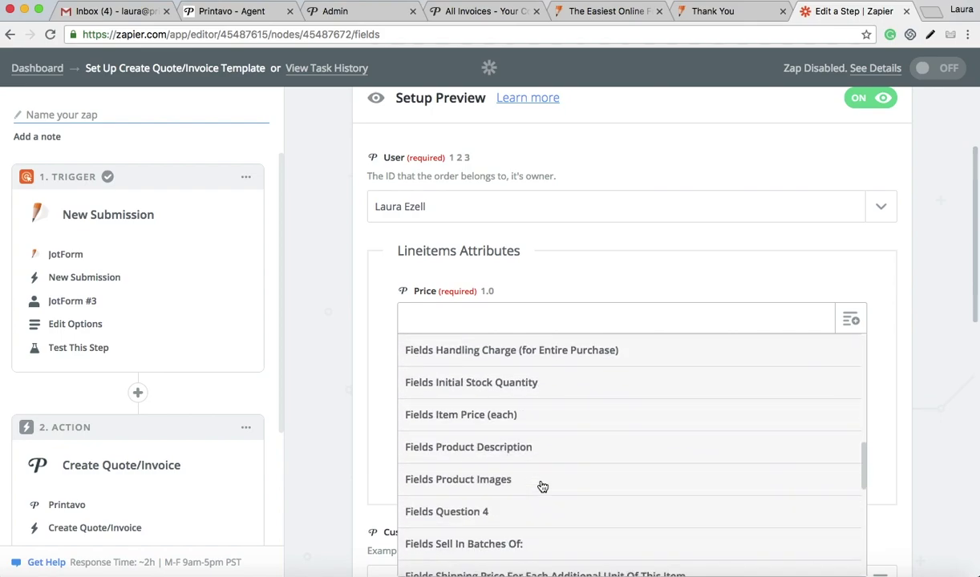
pyautogui.scroll(-10, 542, 487)
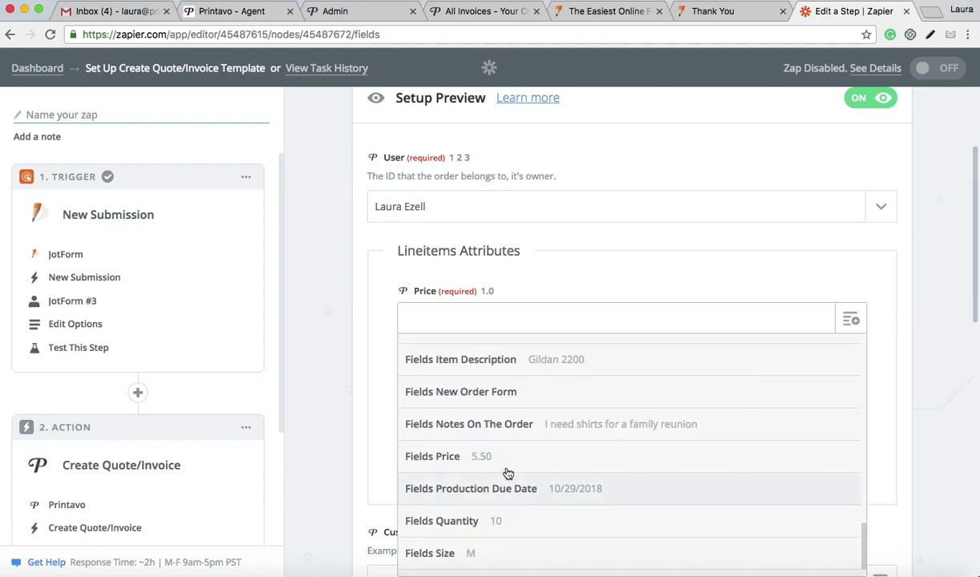
pyautogui.click(467, 457)
# Step: Map Quantity to the submitted quantity 10 and Description to the order notes
pyautogui.scroll(-2, 464, 396)
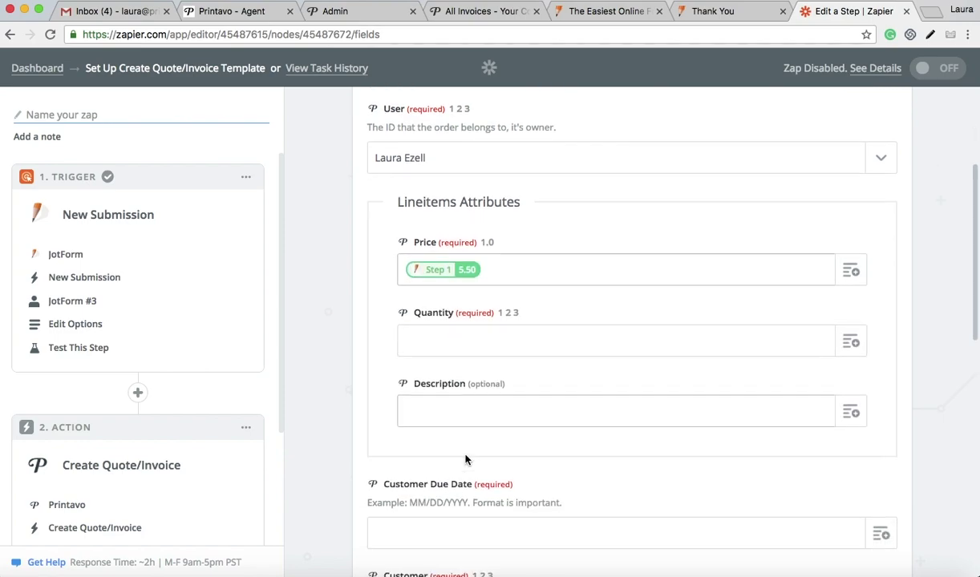
pyautogui.click(855, 326)
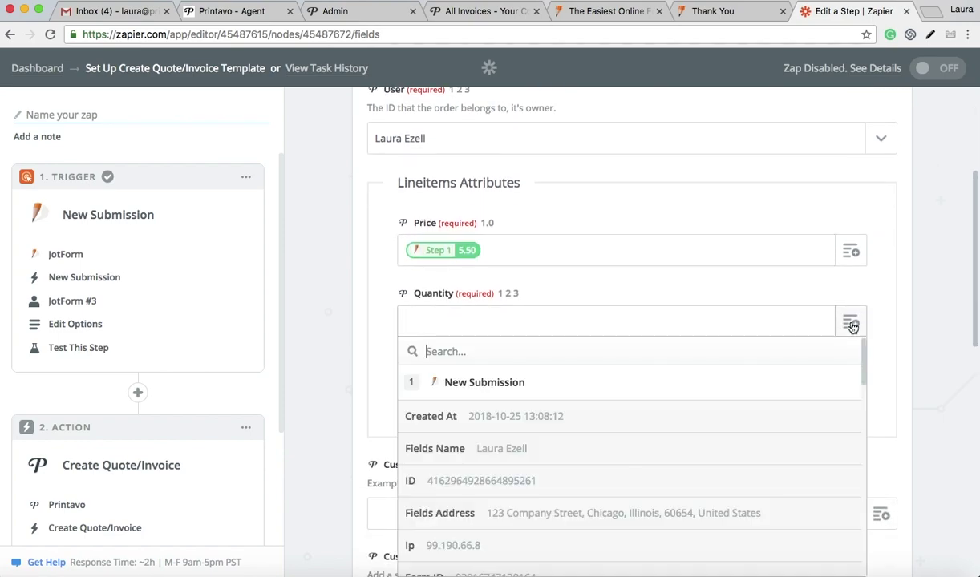
pyautogui.scroll(-3, 491, 517)
pyautogui.scroll(-5, 491, 520)
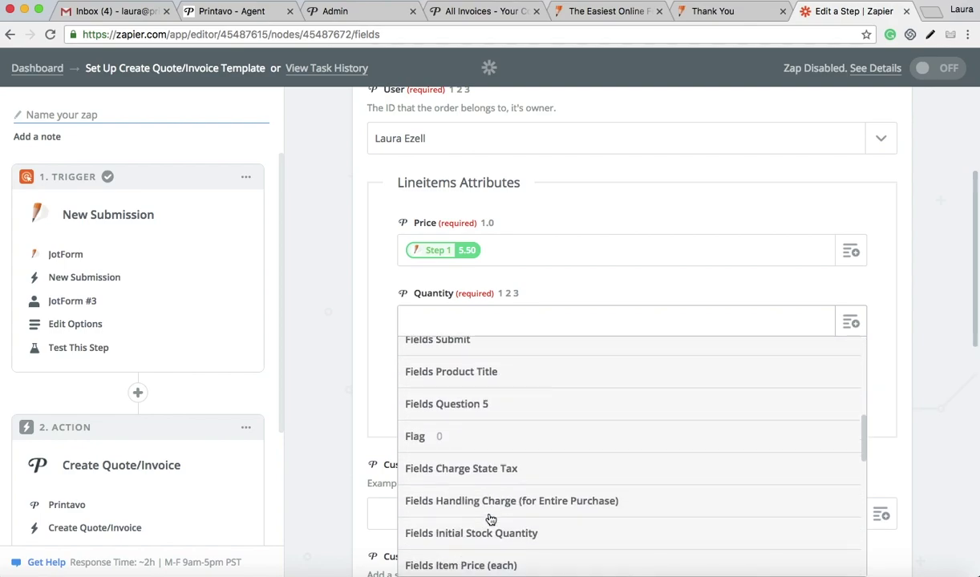
pyautogui.scroll(-5, 491, 520)
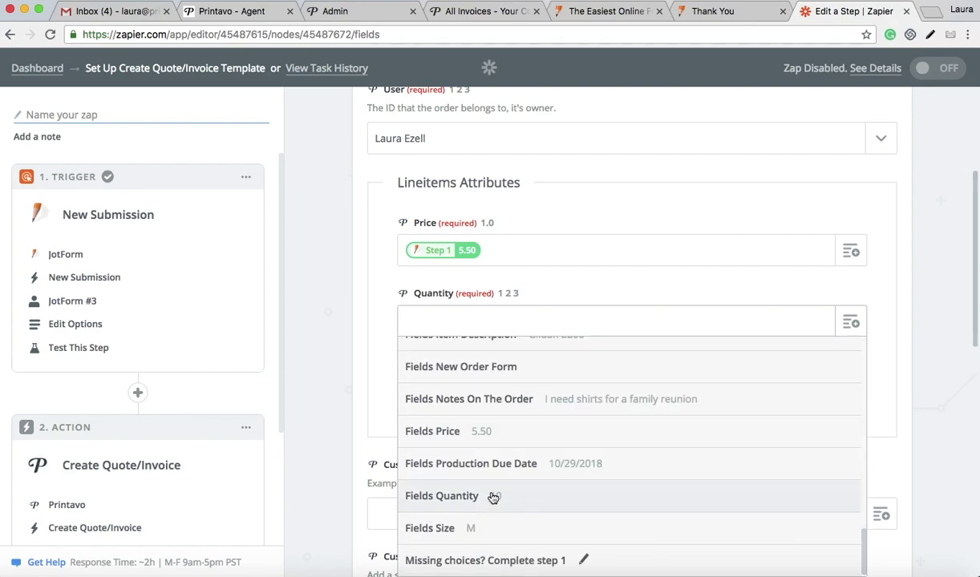
pyautogui.click(492, 497)
pyautogui.scroll(-2, 491, 497)
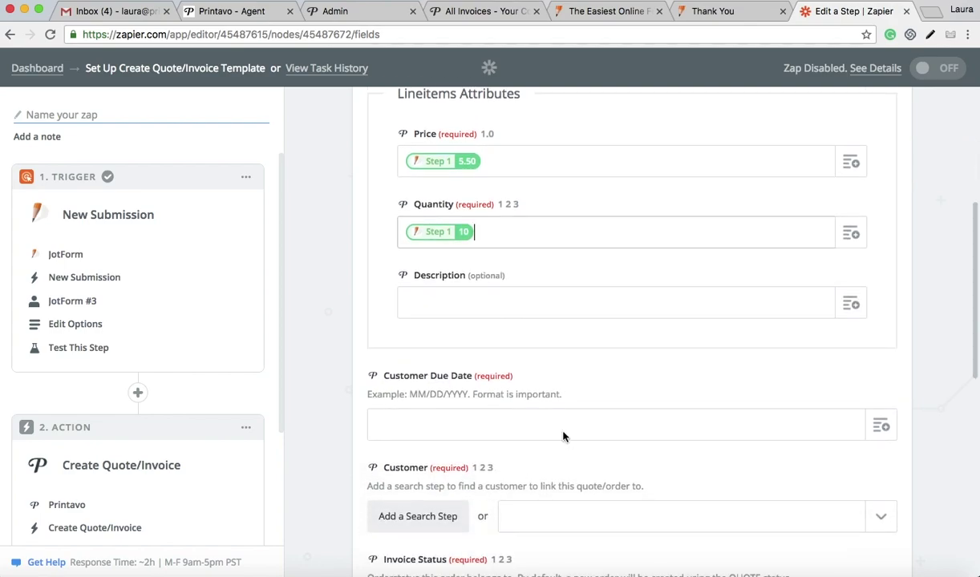
pyautogui.click(851, 303)
pyautogui.scroll(-6, 481, 499)
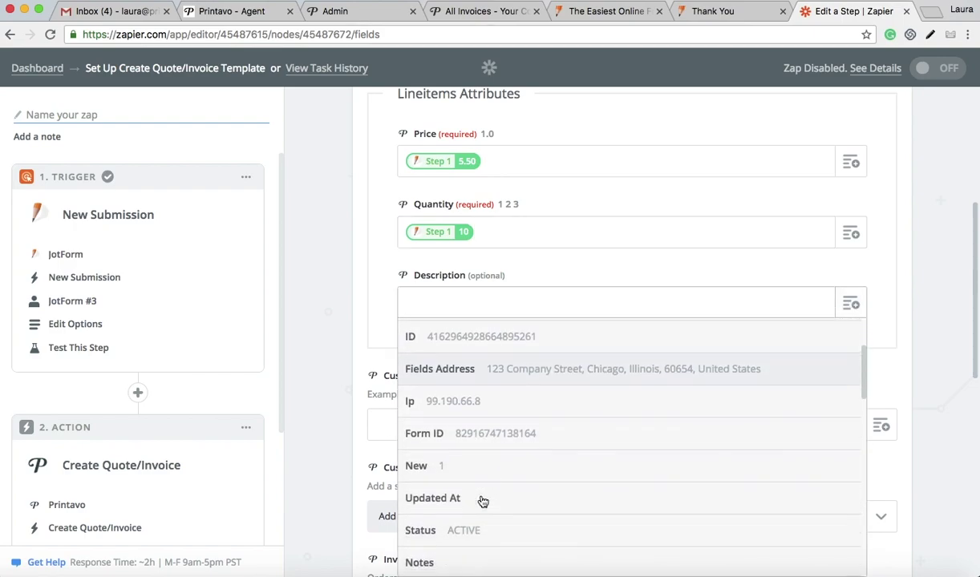
pyautogui.scroll(-6, 482, 501)
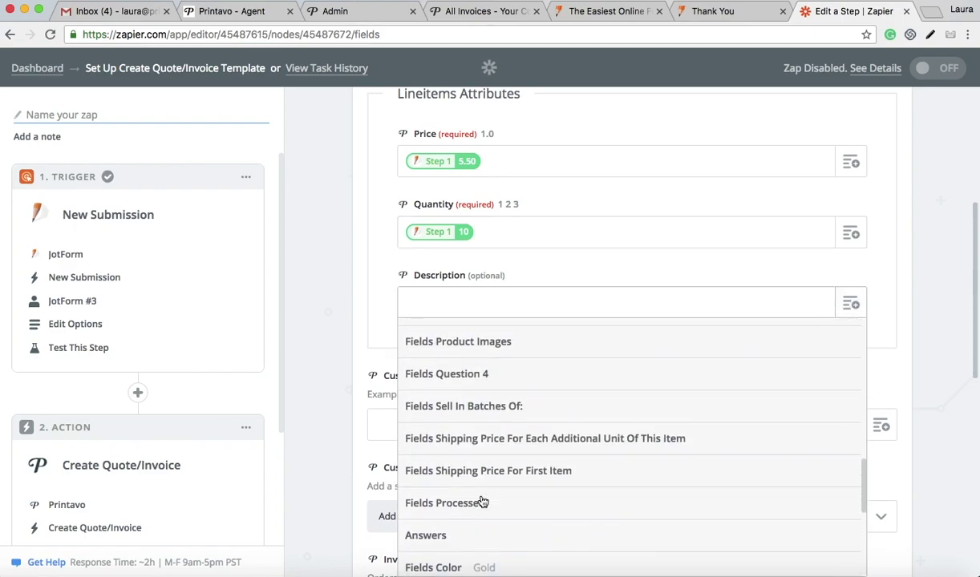
pyautogui.scroll(-3, 483, 501)
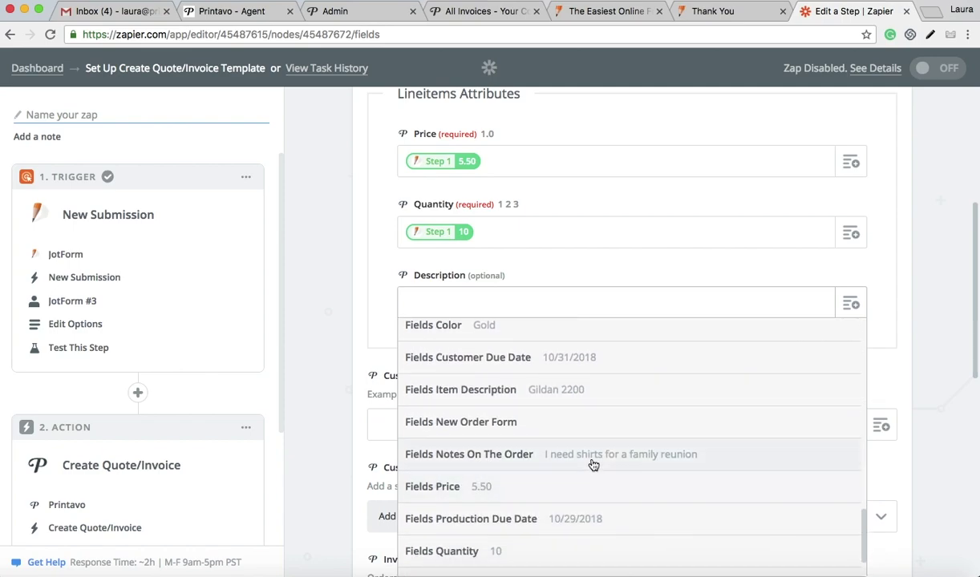
pyautogui.click(601, 459)
# Step: Map Customer Due Date to the form's submitted due date 10/31/2018
pyautogui.scroll(-2, 603, 459)
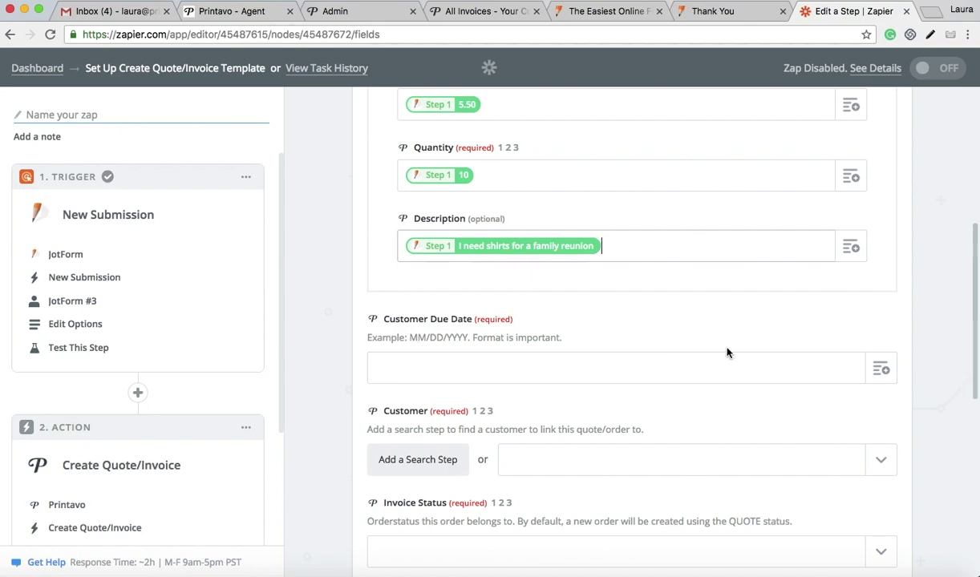
pyautogui.click(881, 371)
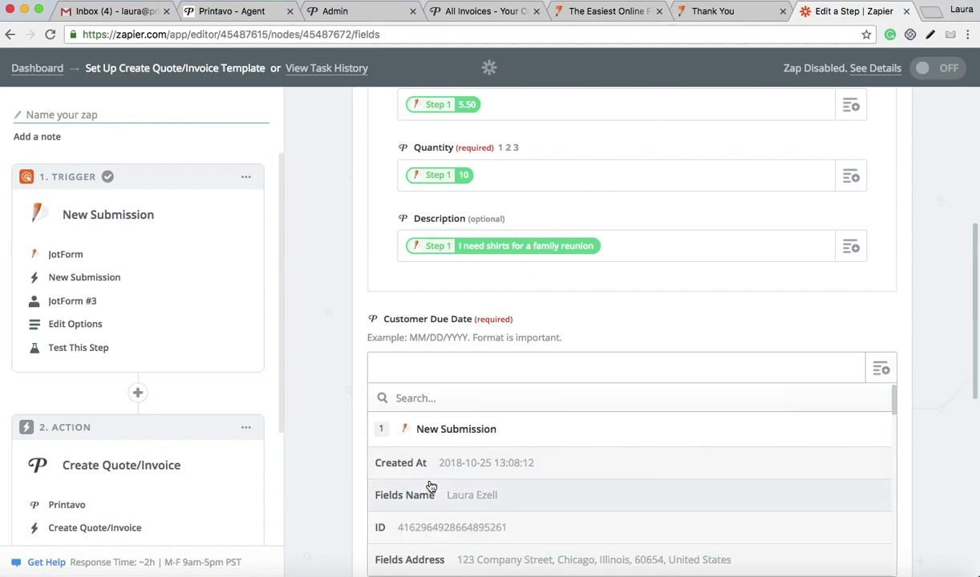
pyautogui.scroll(-4, 430, 488)
pyautogui.scroll(-10, 430, 485)
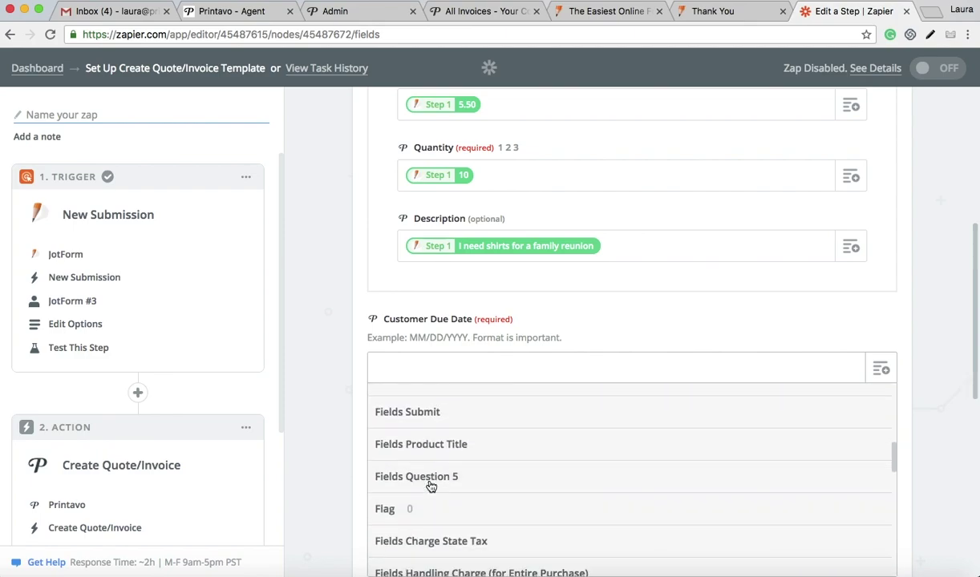
pyautogui.scroll(-5, 431, 485)
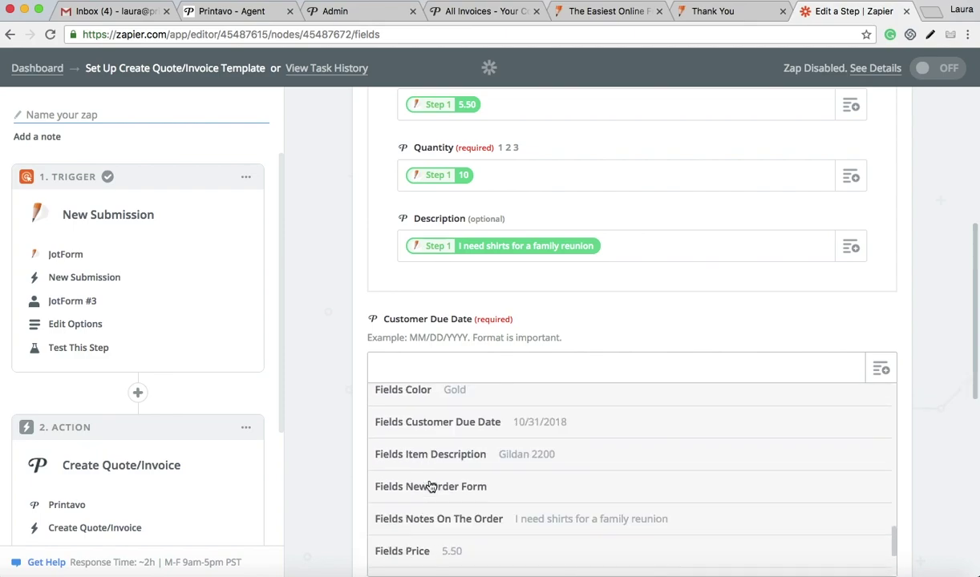
pyautogui.click(454, 432)
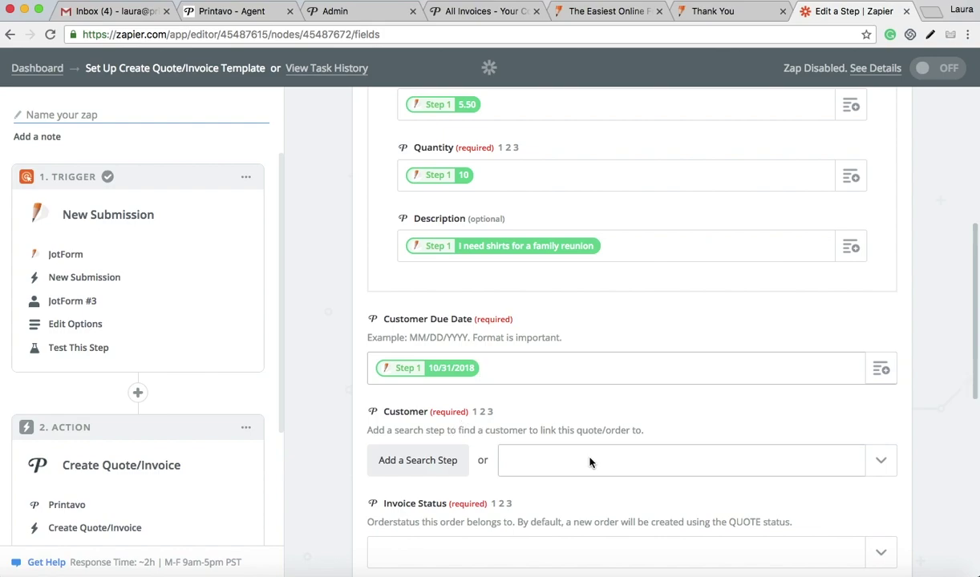
pyautogui.click(880, 460)
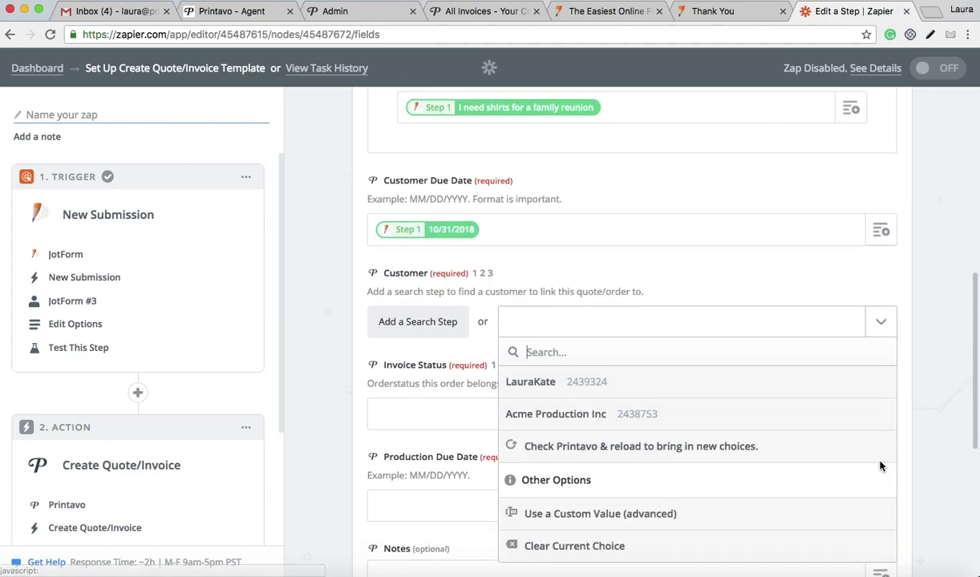
# Step: Set the customer to Acme Production Inc and the invoice status to Quote
pyautogui.click(565, 425)
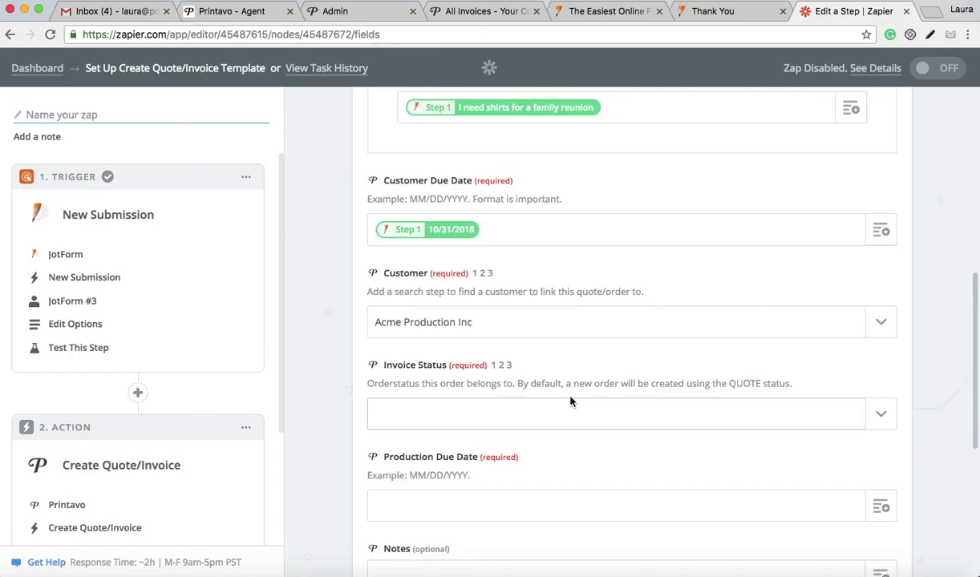
pyautogui.click(881, 415)
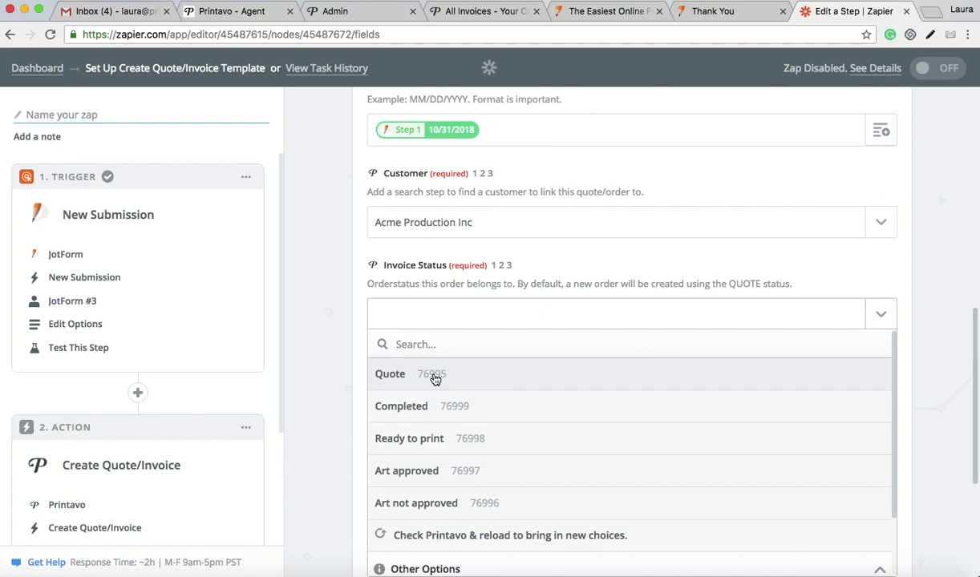
pyautogui.click(434, 375)
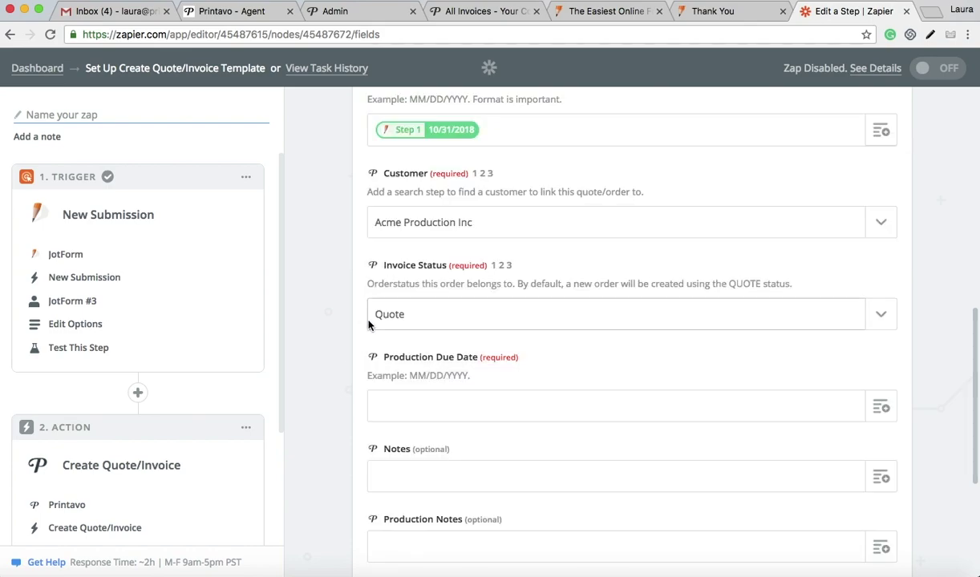
# Step: Map Production Due Date to the form's production due date 10/29/2018
pyautogui.scroll(-2, 453, 323)
pyautogui.click(453, 320)
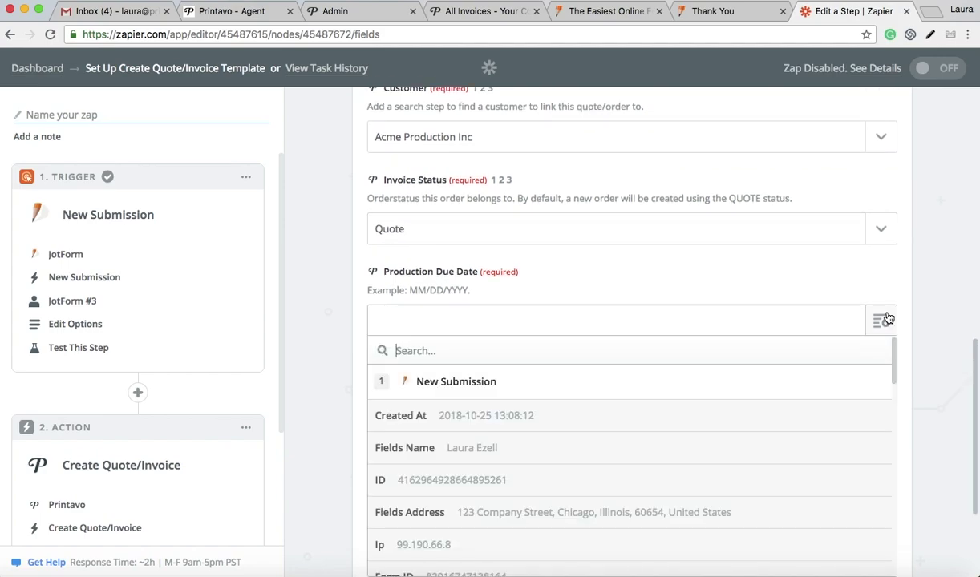
pyautogui.scroll(-15, 510, 514)
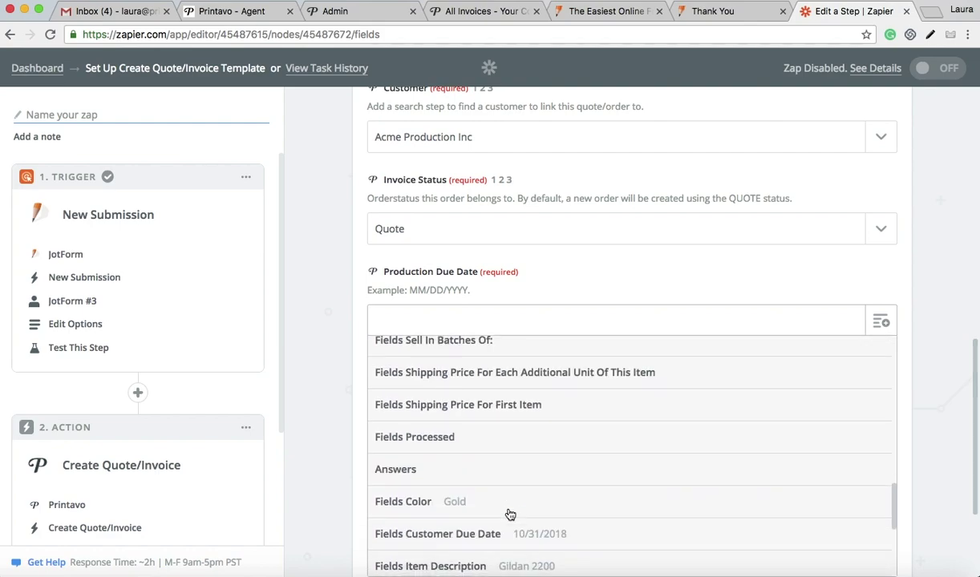
pyautogui.scroll(-1, 508, 513)
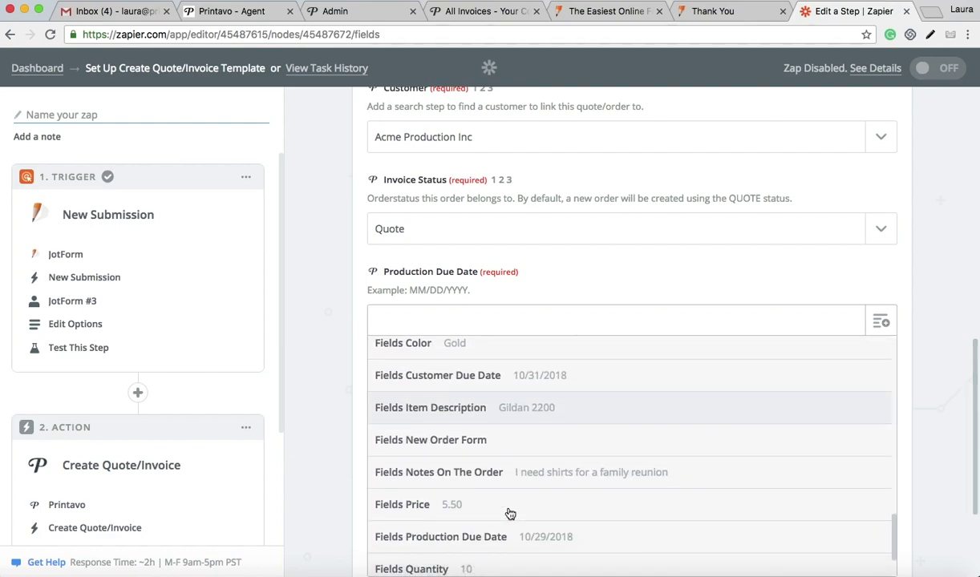
pyautogui.scroll(-4, 517, 497)
pyautogui.click(553, 479)
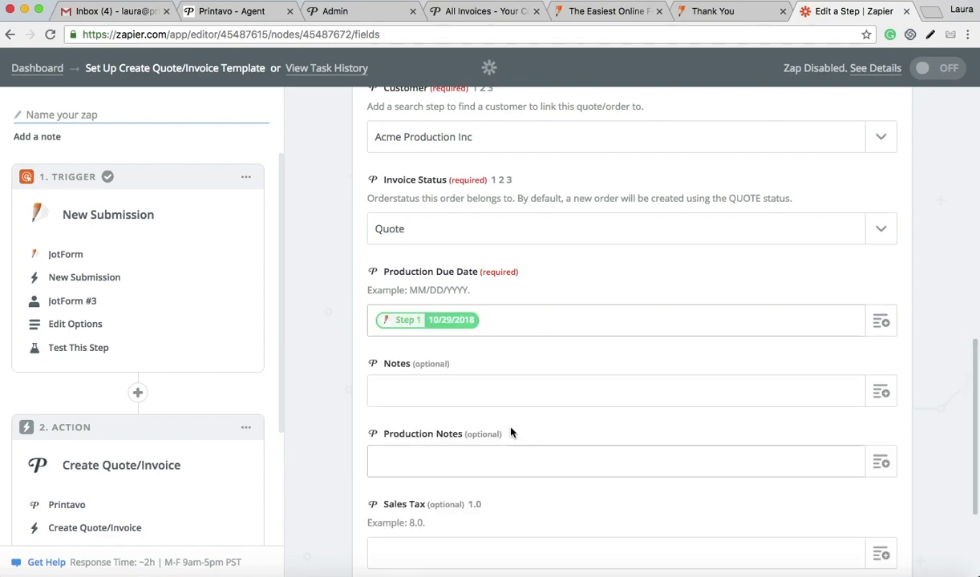
pyautogui.scroll(-2, 547, 449)
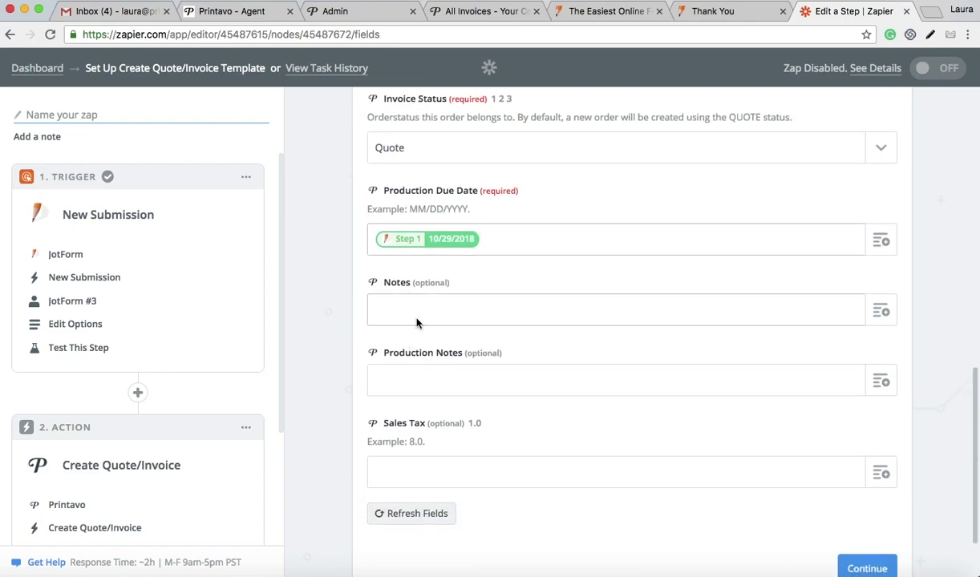
pyautogui.scroll(-2, 498, 454)
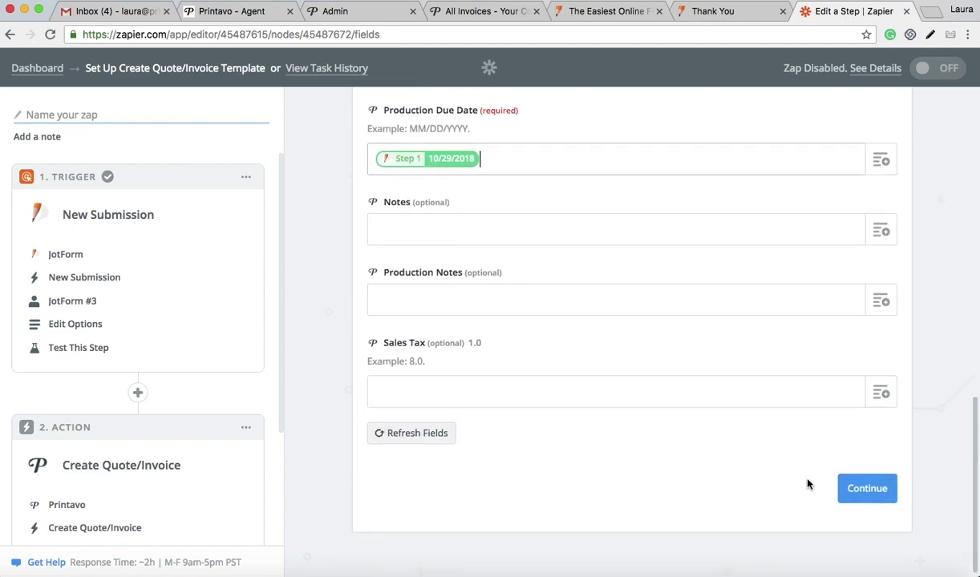
# Step: Review the sample quote data and send a test quote to Printavo
pyautogui.click(860, 491)
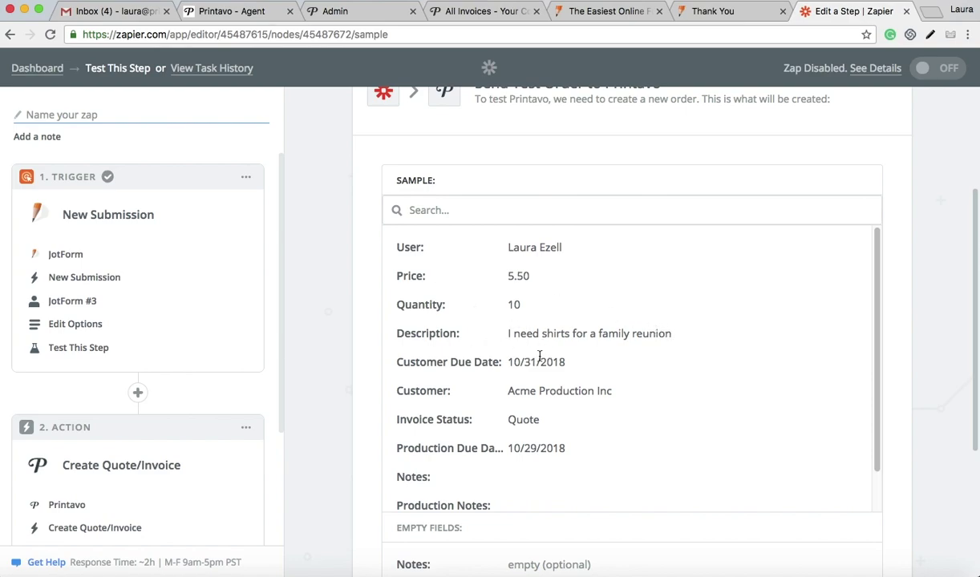
pyautogui.scroll(-1, 574, 405)
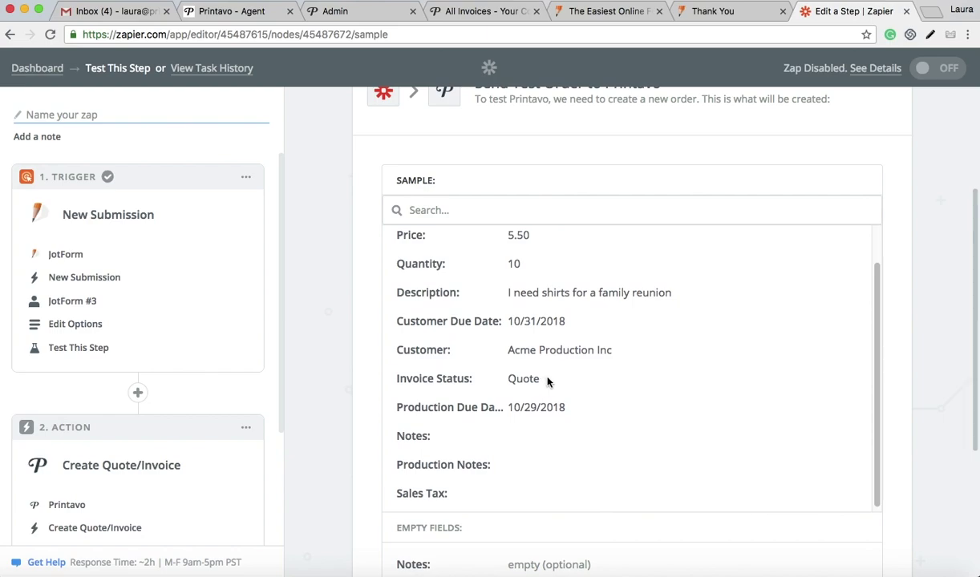
pyautogui.scroll(-1, 572, 417)
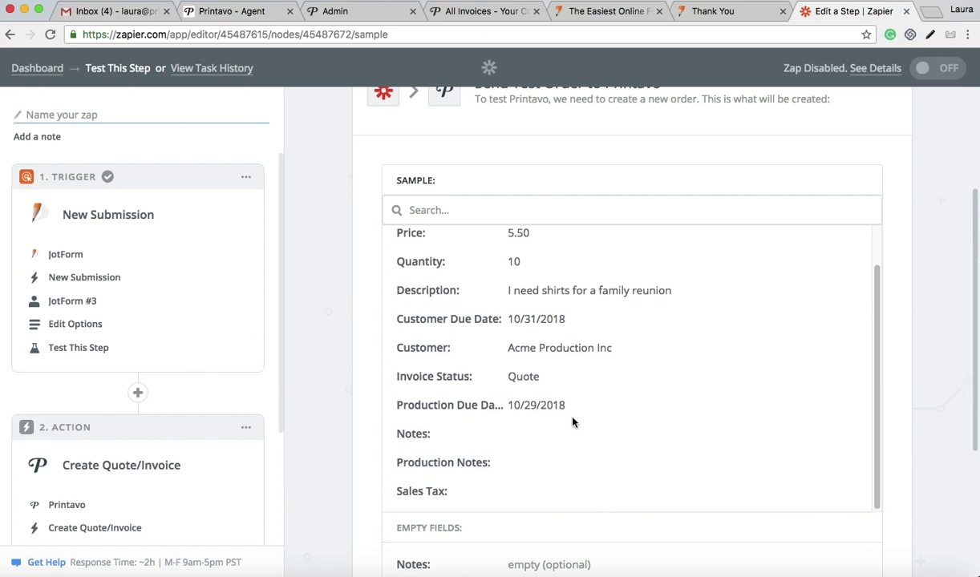
pyautogui.scroll(-2, 720, 453)
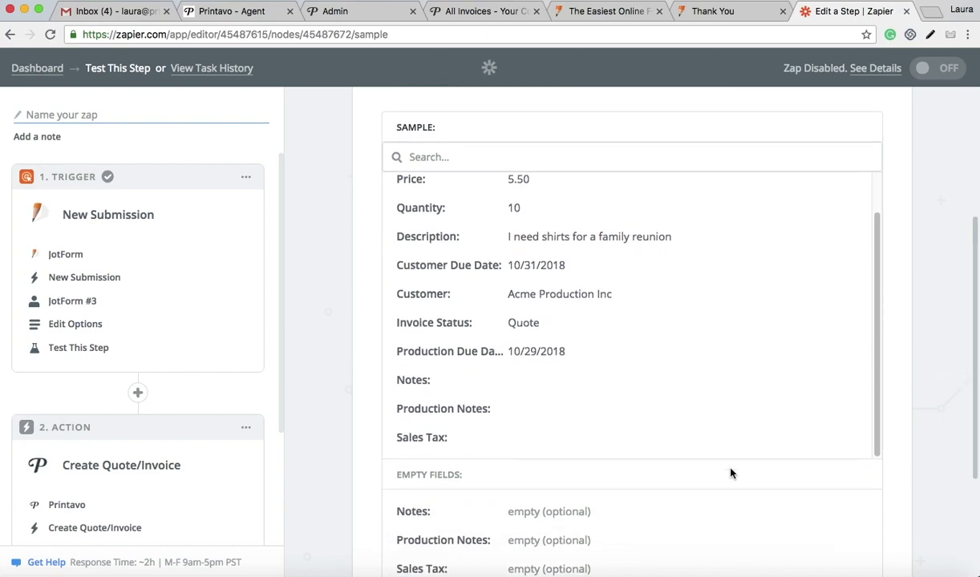
pyautogui.scroll(-3, 651, 399)
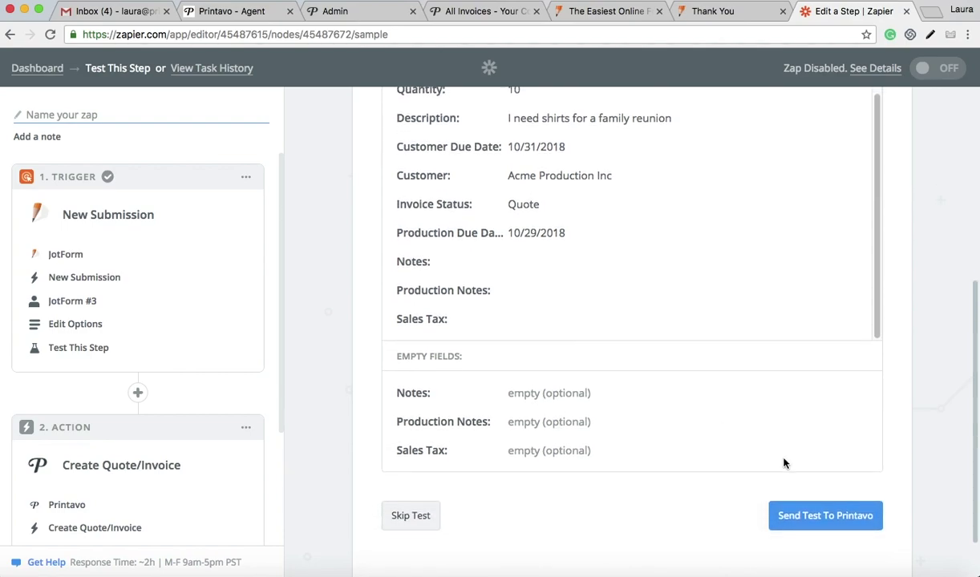
pyautogui.click(830, 518)
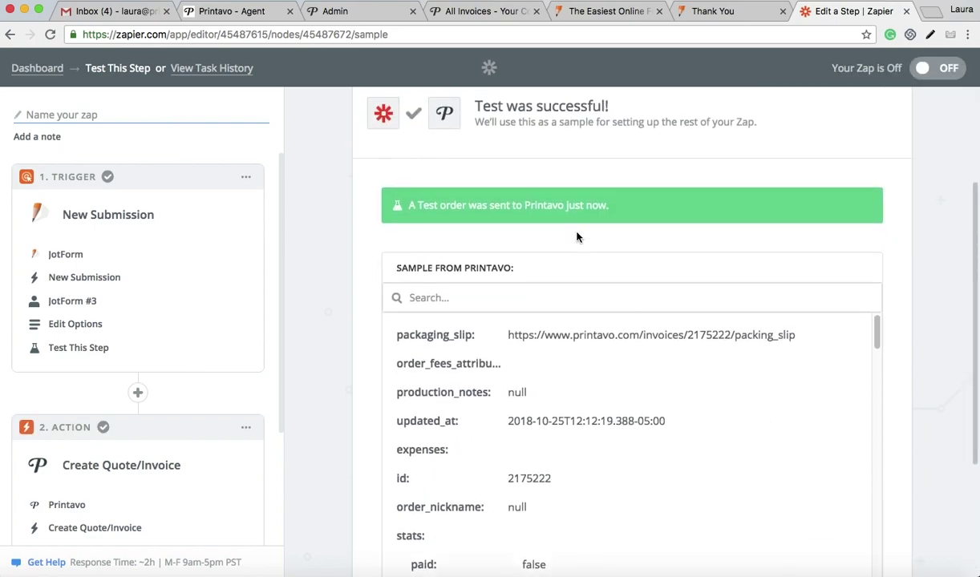
pyautogui.click(484, 14)
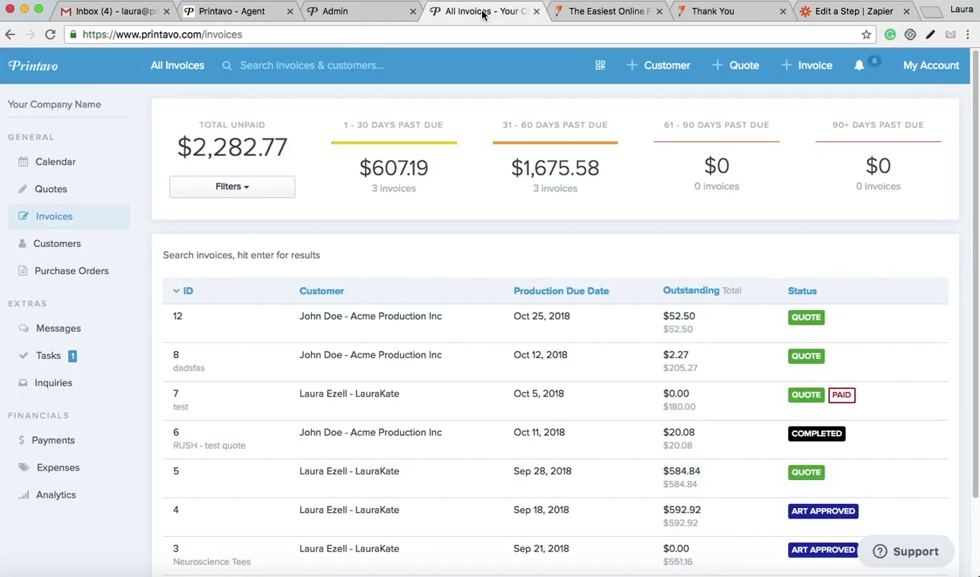
pyautogui.click(58, 166)
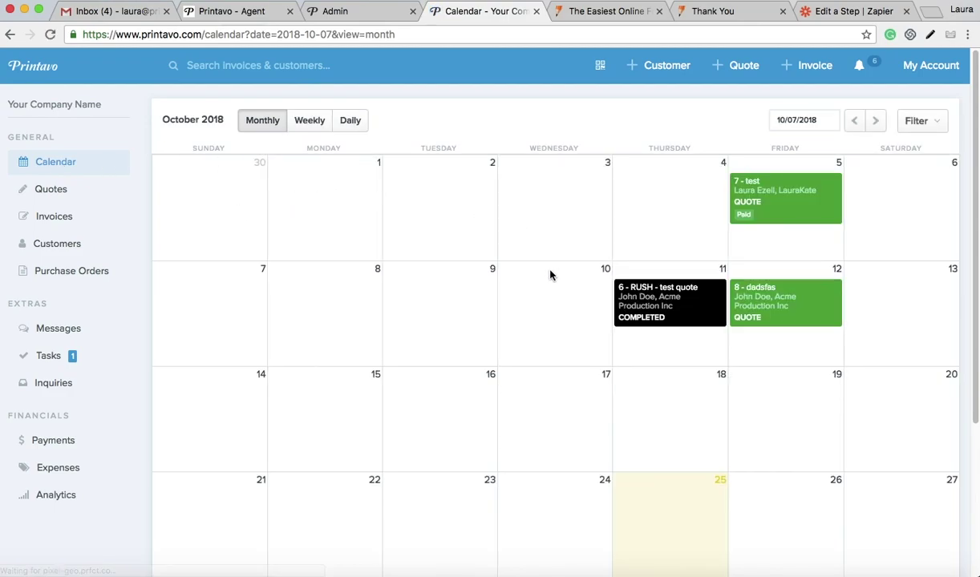
pyautogui.scroll(-2, 495, 465)
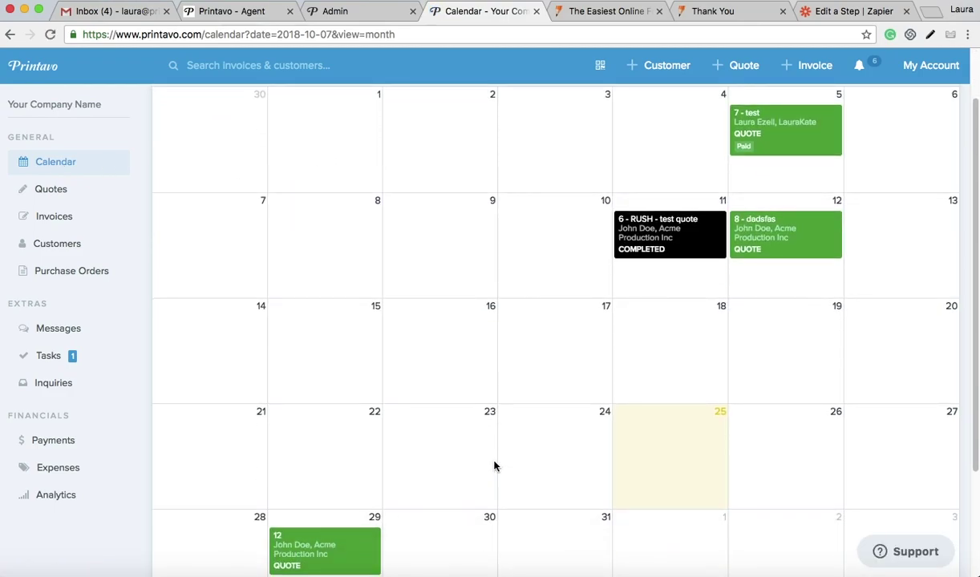
pyautogui.scroll(-2, 495, 466)
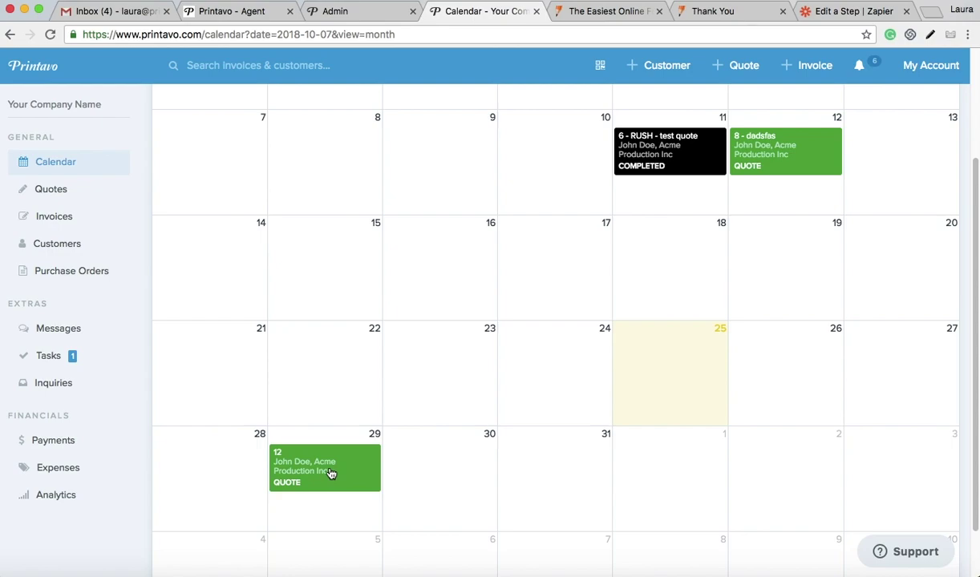
pyautogui.click(330, 473)
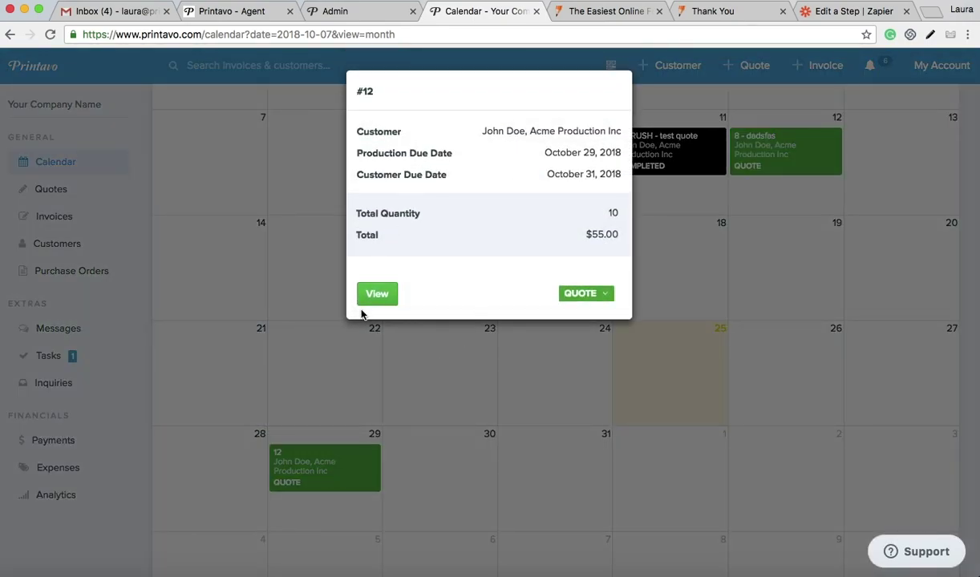
pyautogui.click(442, 431)
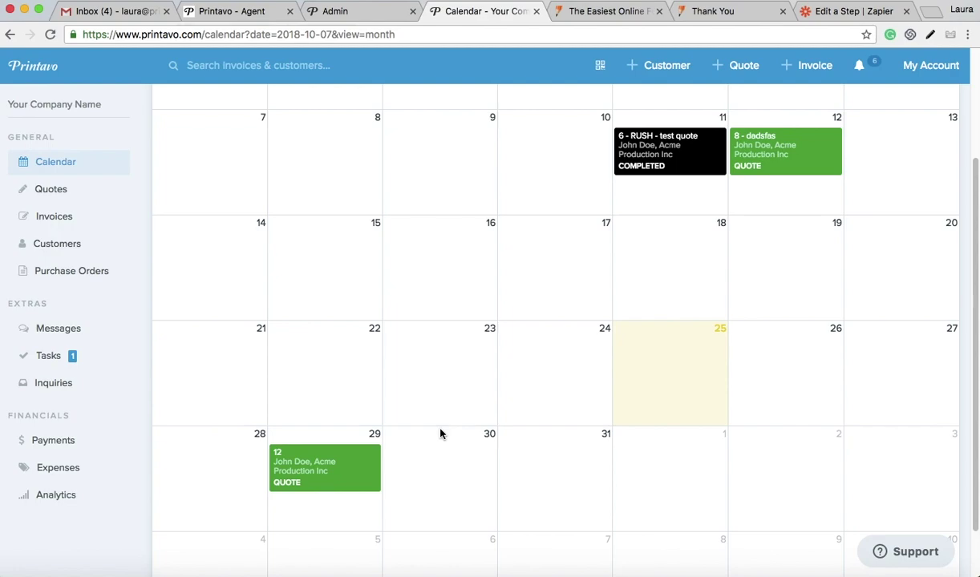
# Step: Return to Zapier and finish the Printavo action step
pyautogui.click(855, 11)
pyautogui.scroll(-10, 577, 360)
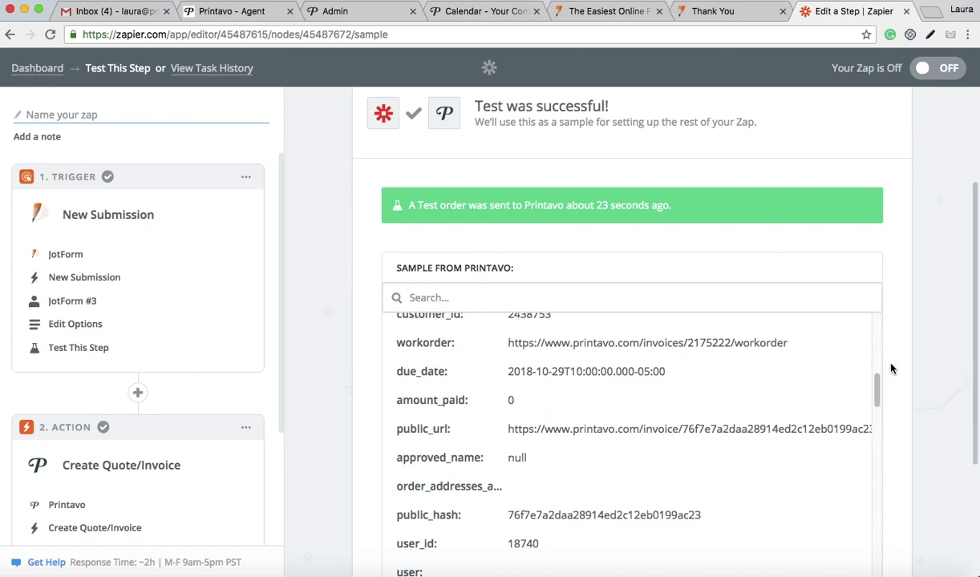
pyautogui.scroll(-3, 890, 367)
pyautogui.click(862, 463)
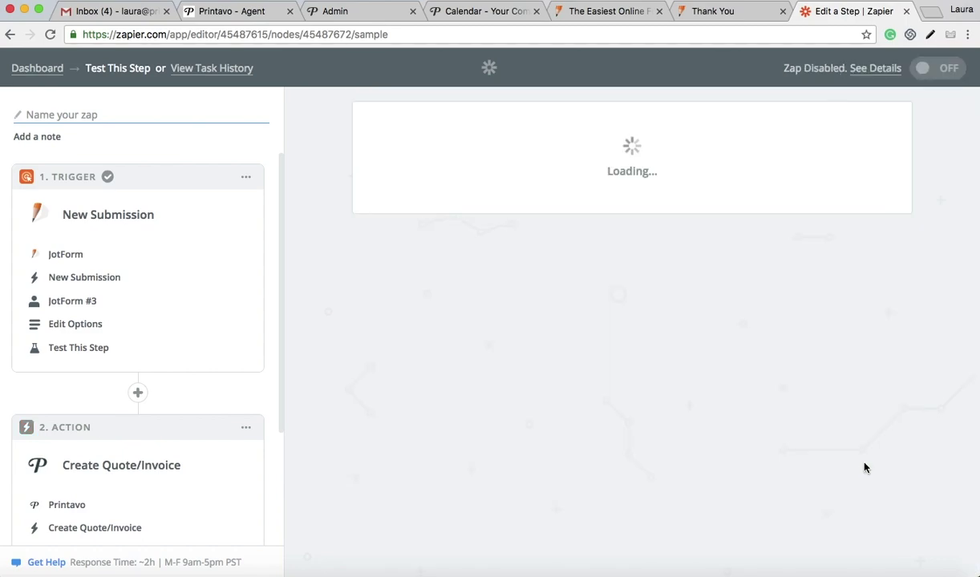
# Step: Name the zap 'Form to Quote', switch it on, and view it on the dashboard
pyautogui.click(588, 258)
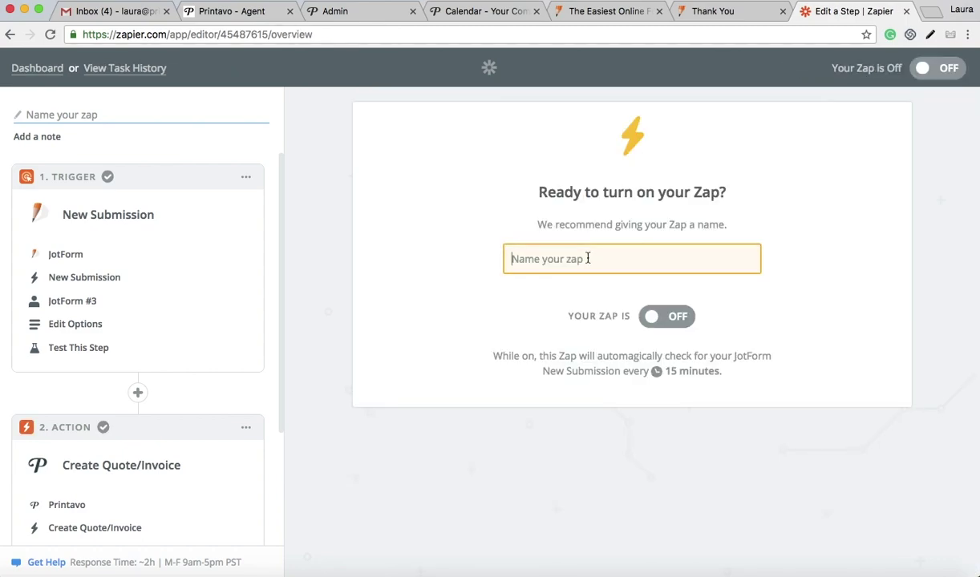
pyautogui.write('Form')
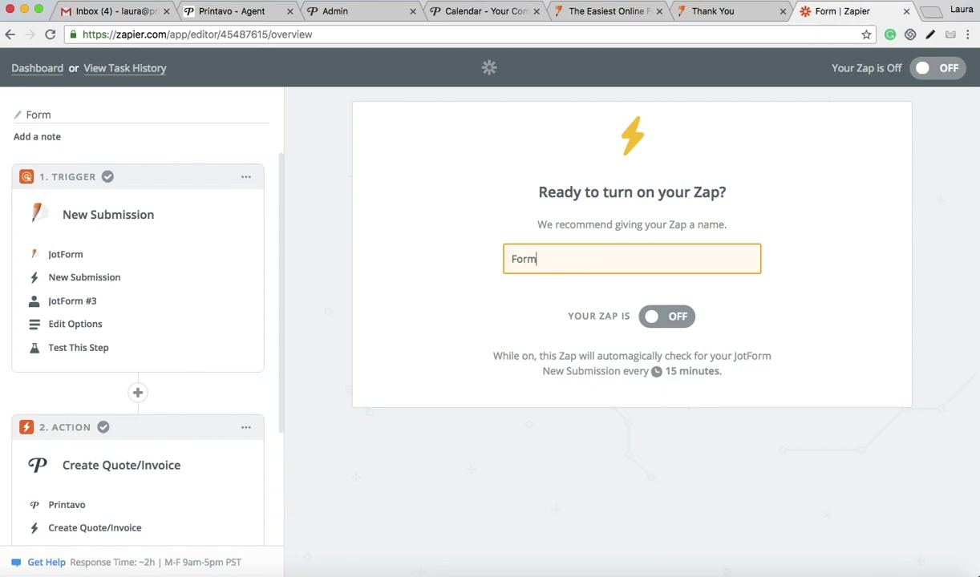
pyautogui.write(' to Quote')
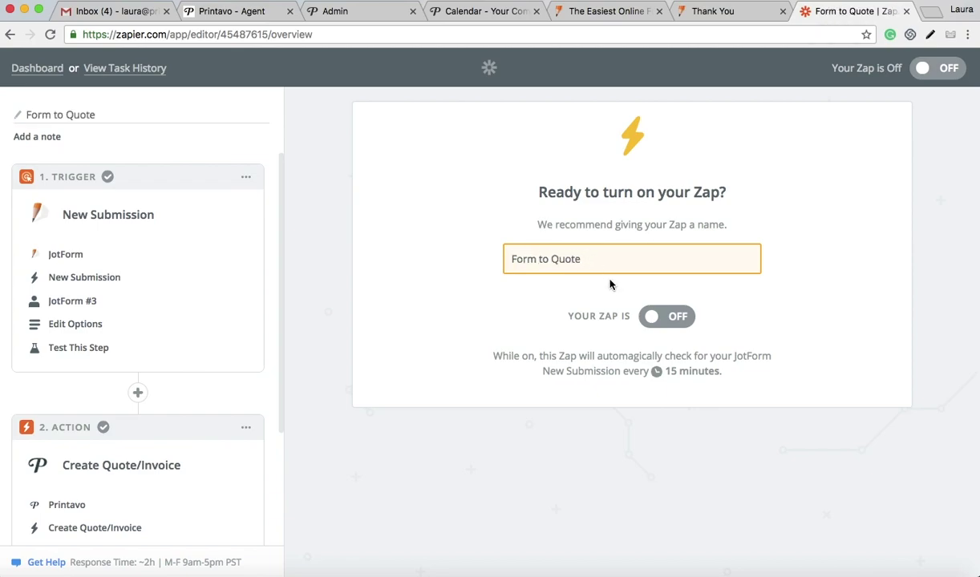
pyautogui.click(649, 318)
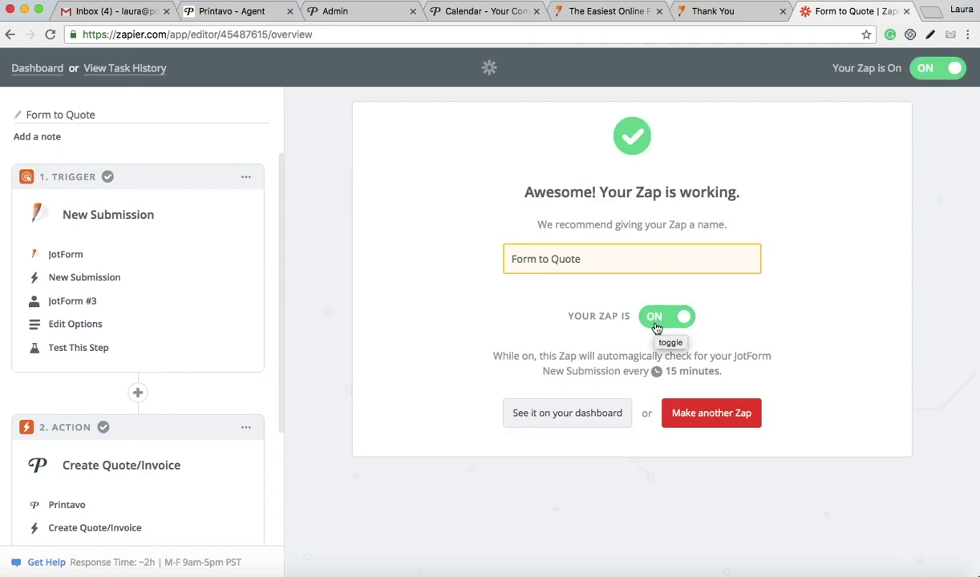
pyautogui.click(581, 416)
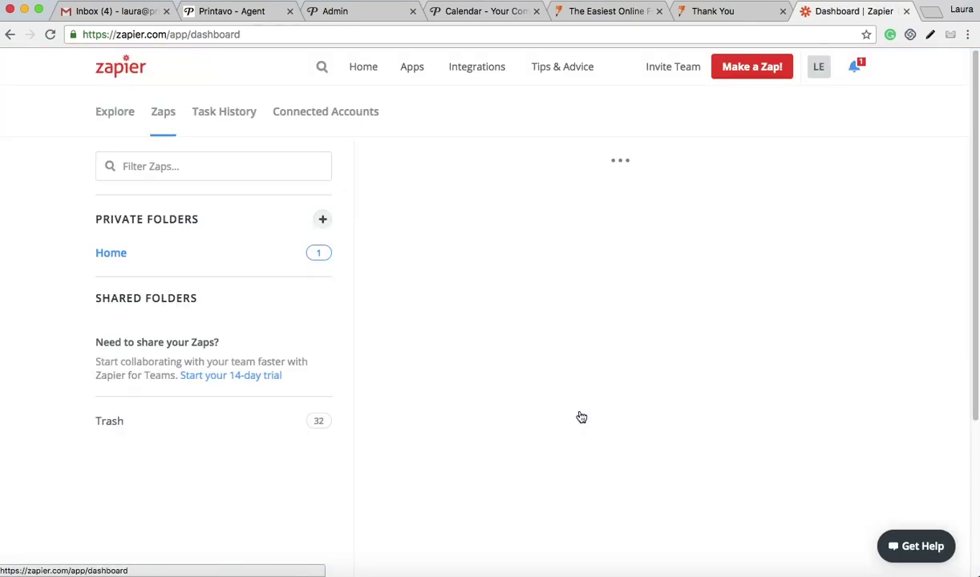